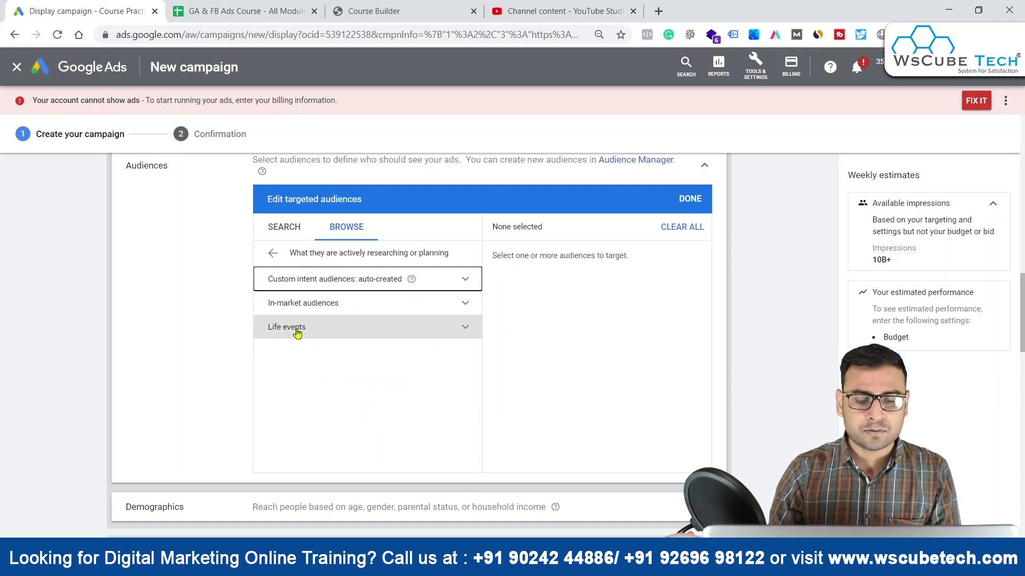
- Return to 'What they are actively researching or planning' and expand In-market audiences, from Apparel & Accessories to Autos & Vehicles
{"action": "left_click", "coordinate": [272, 254]}
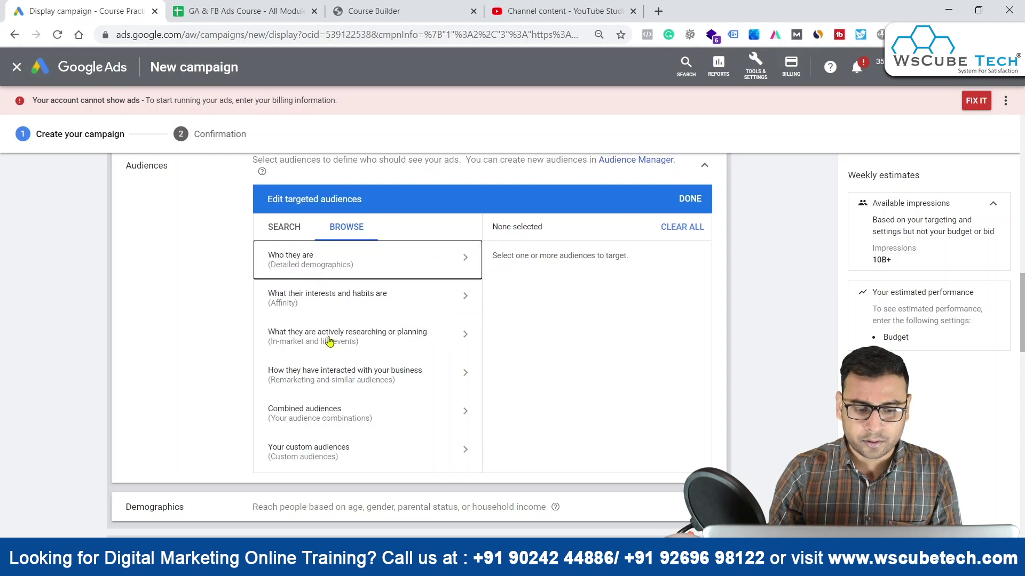
{"action": "left_click", "coordinate": [329, 338]}
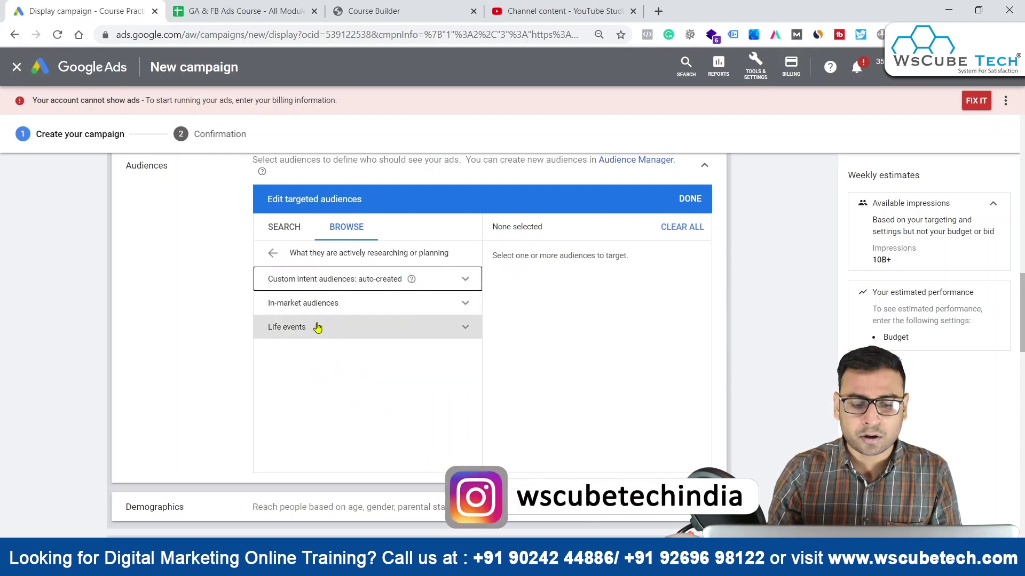
{"action": "left_click", "coordinate": [320, 303]}
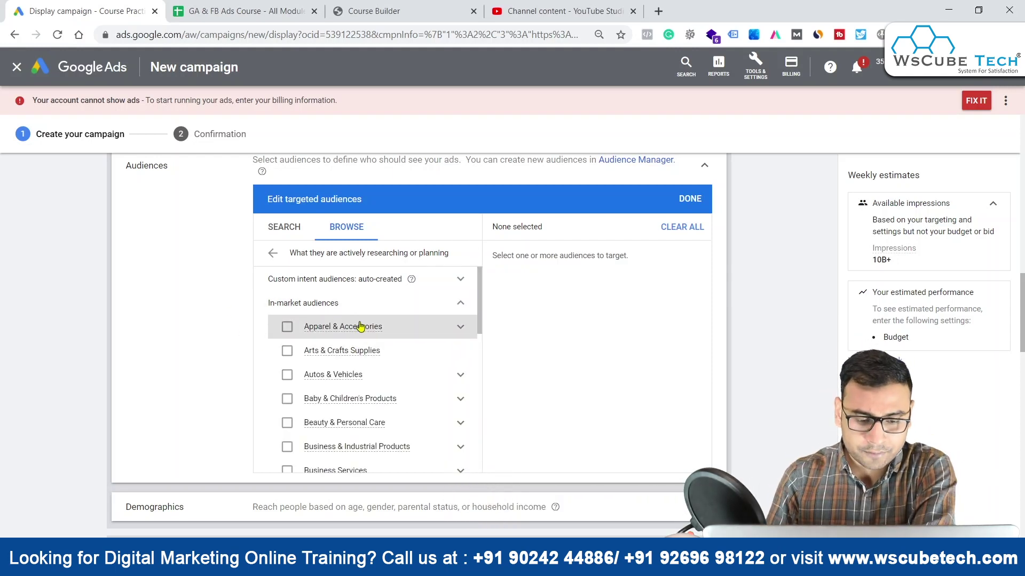
{"action": "scroll", "coordinate": [435, 349], "scroll_direction": "down", "scroll_amount": 10}
{"action": "scroll", "coordinate": [440, 350], "scroll_direction": "up", "scroll_amount": 10}
{"action": "scroll", "coordinate": [443, 350], "scroll_direction": "up", "scroll_amount": 1}
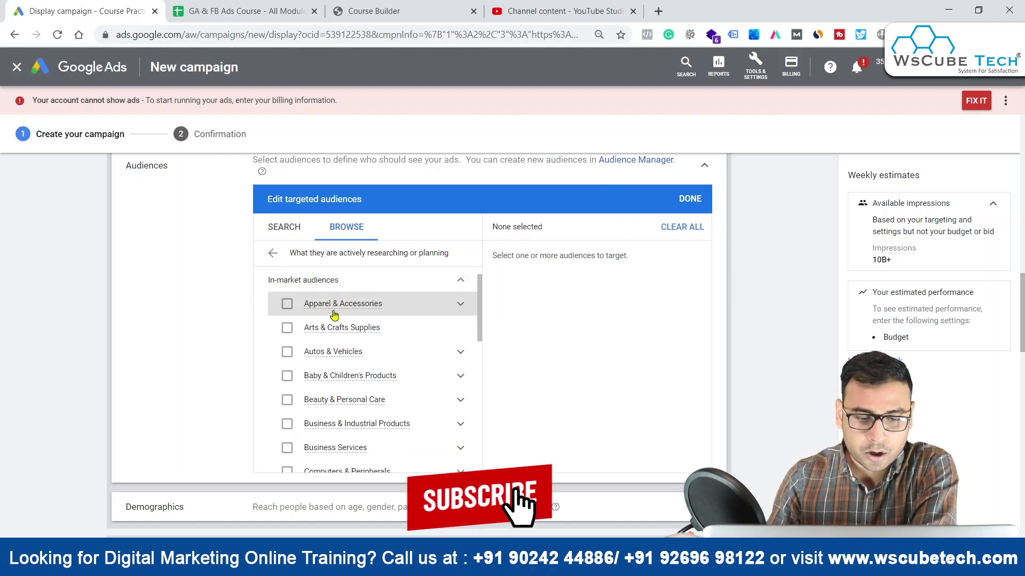
- Expand Apparel & Accessories and its Eyewear subcategory
{"action": "left_click", "coordinate": [461, 310]}
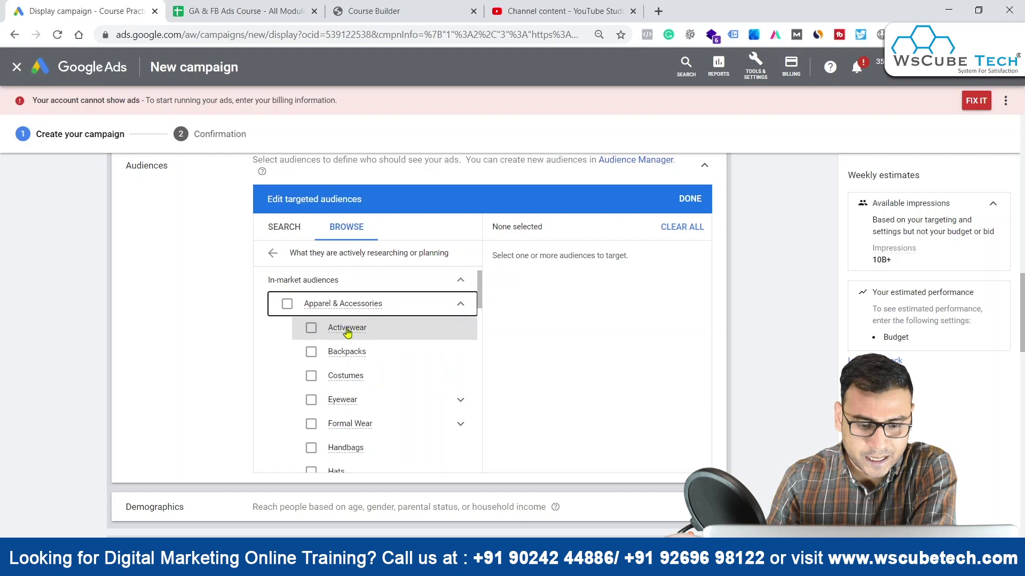
{"action": "mouse_move", "coordinate": [356, 330]}
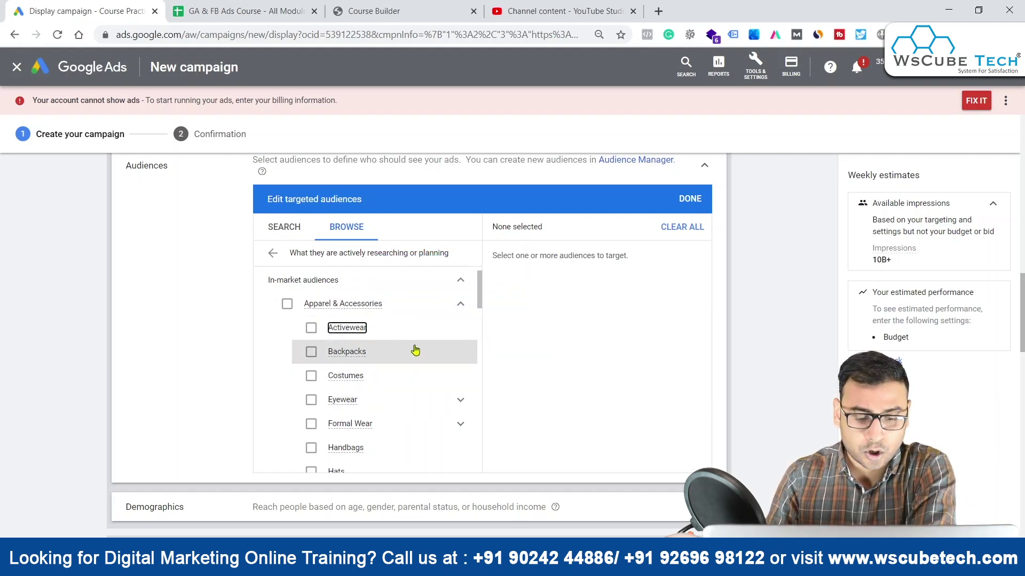
{"action": "left_click", "coordinate": [460, 400]}
{"action": "scroll", "coordinate": [398, 311], "scroll_direction": "down", "scroll_amount": 2}
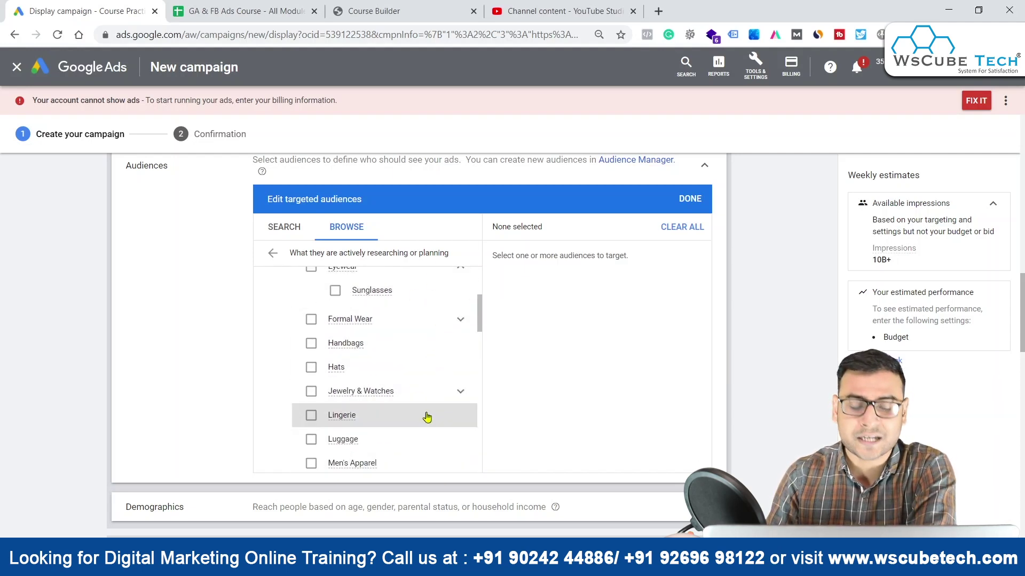
{"action": "scroll", "coordinate": [435, 395], "scroll_direction": "up", "scroll_amount": 2}
{"action": "scroll", "coordinate": [446, 354], "scroll_direction": "down", "scroll_amount": 2}
{"action": "scroll", "coordinate": [445, 356], "scroll_direction": "down", "scroll_amount": 1}
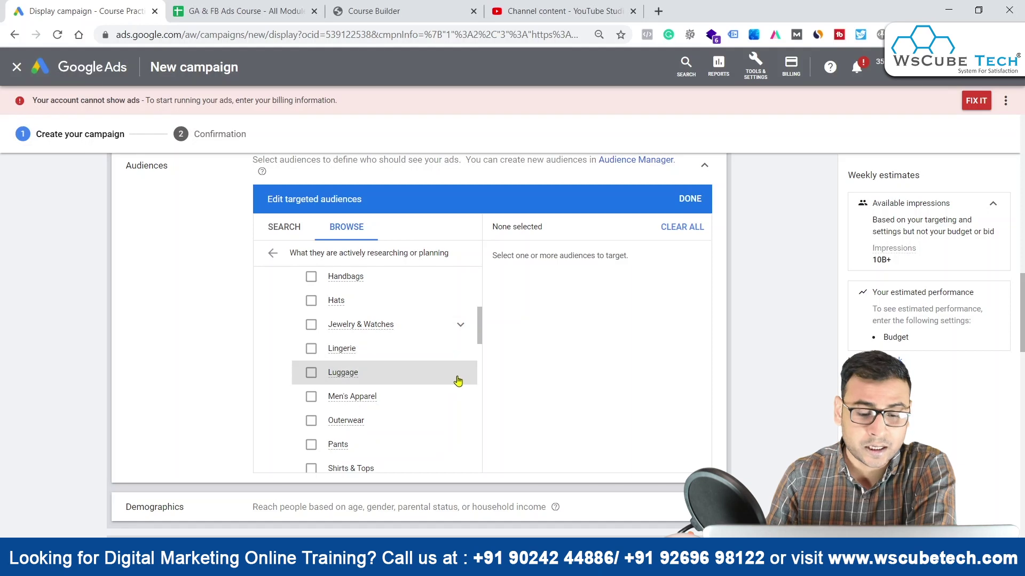
- Expand Jewelry & Watches and Fine Jewelry to reveal Necklaces, Watches and Wedding & Engagement Rings
{"action": "left_click", "coordinate": [355, 327]}
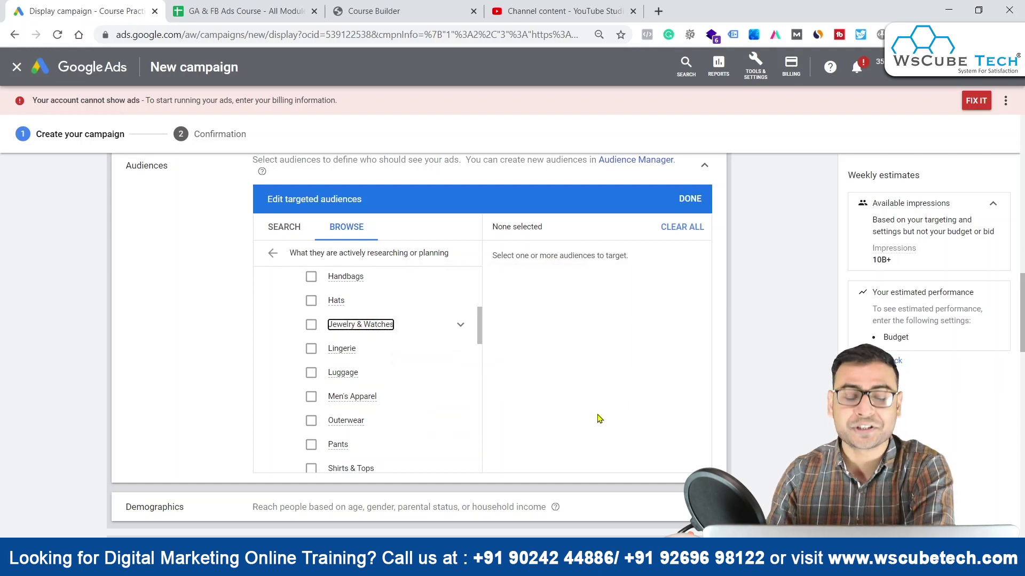
{"action": "left_click", "coordinate": [460, 327]}
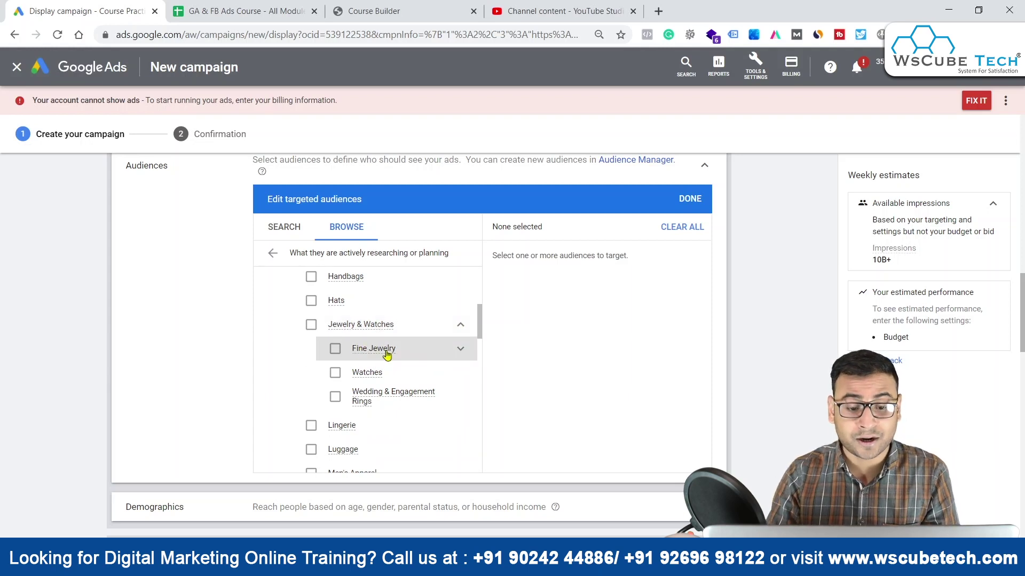
{"action": "left_click", "coordinate": [462, 350]}
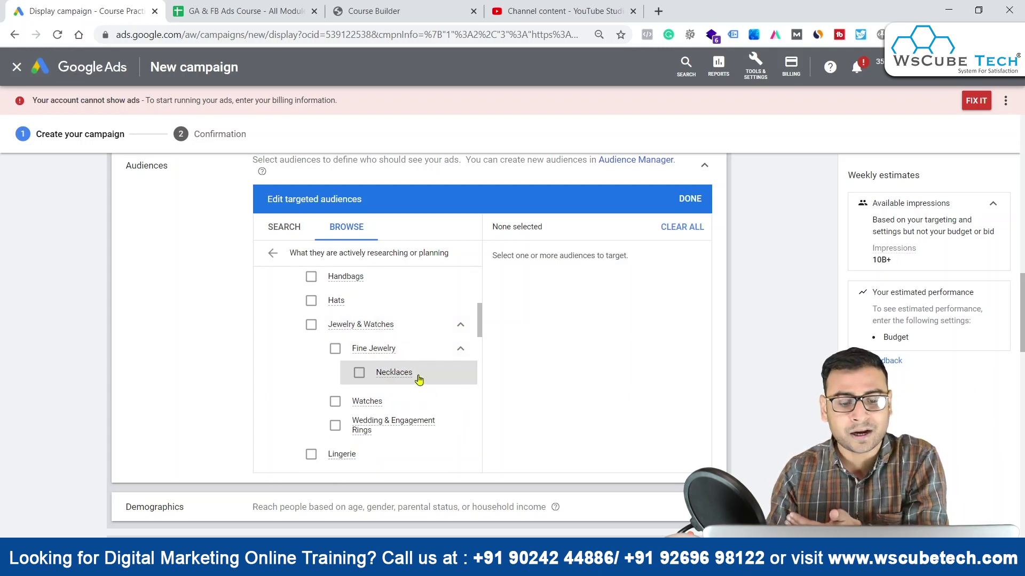
{"action": "scroll", "coordinate": [452, 377], "scroll_direction": "down", "scroll_amount": 1}
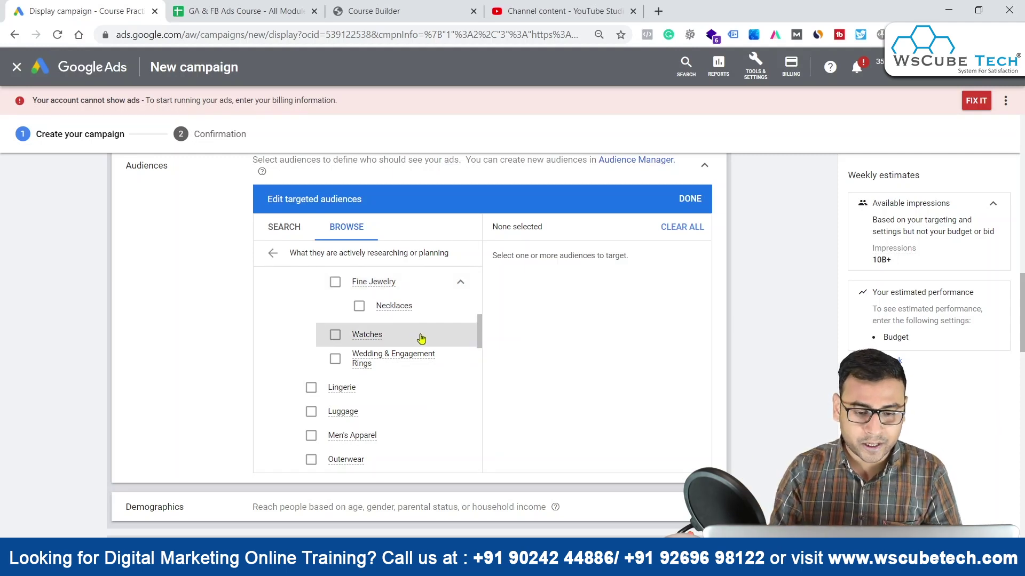
{"action": "scroll", "coordinate": [421, 336], "scroll_direction": "up", "scroll_amount": 1}
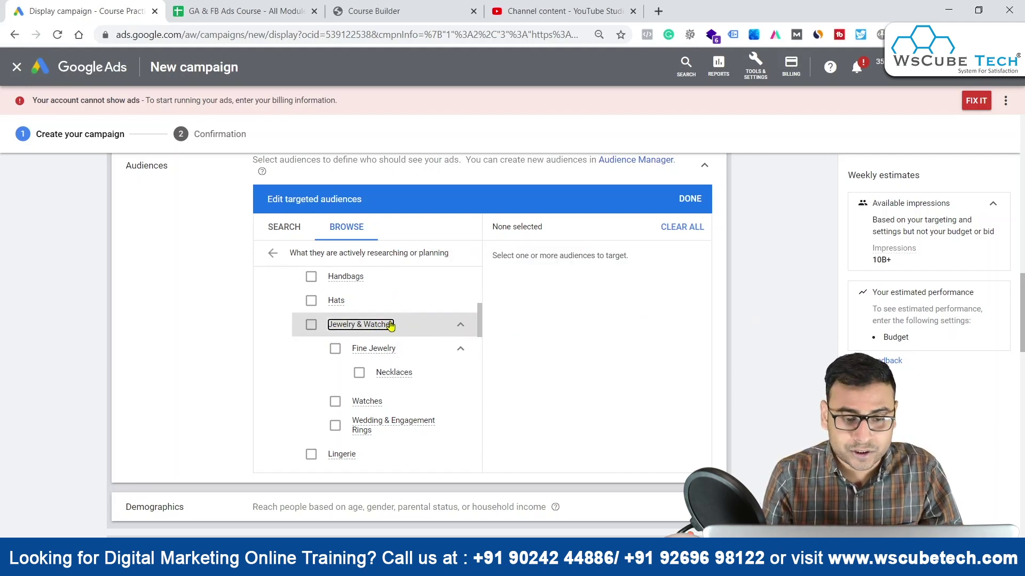
{"action": "mouse_move", "coordinate": [392, 326]}
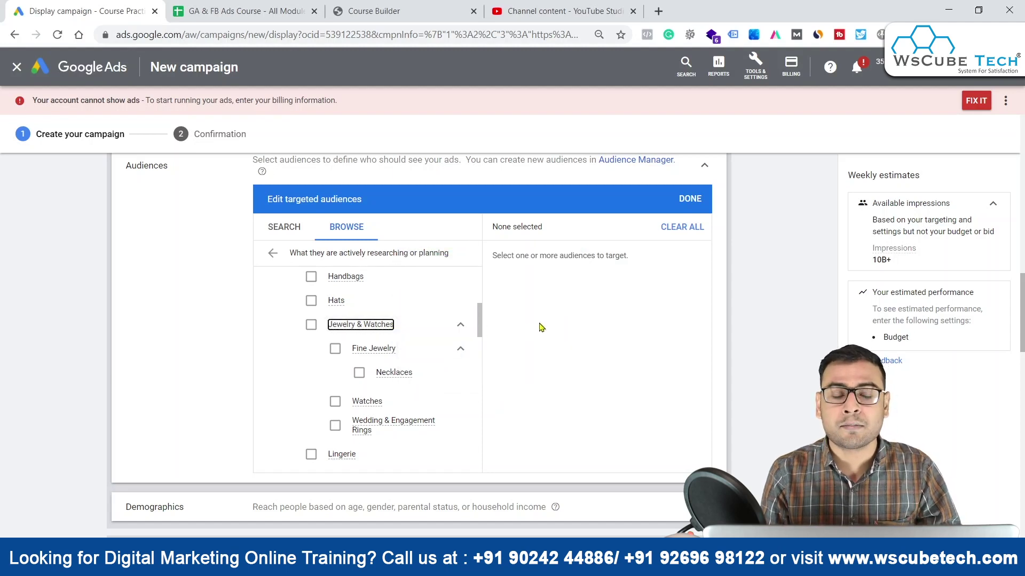
- Collapse Jewelry & Watches, look briefly at Shoes, then collapse Apparel & Accessories
{"action": "left_click", "coordinate": [458, 326]}
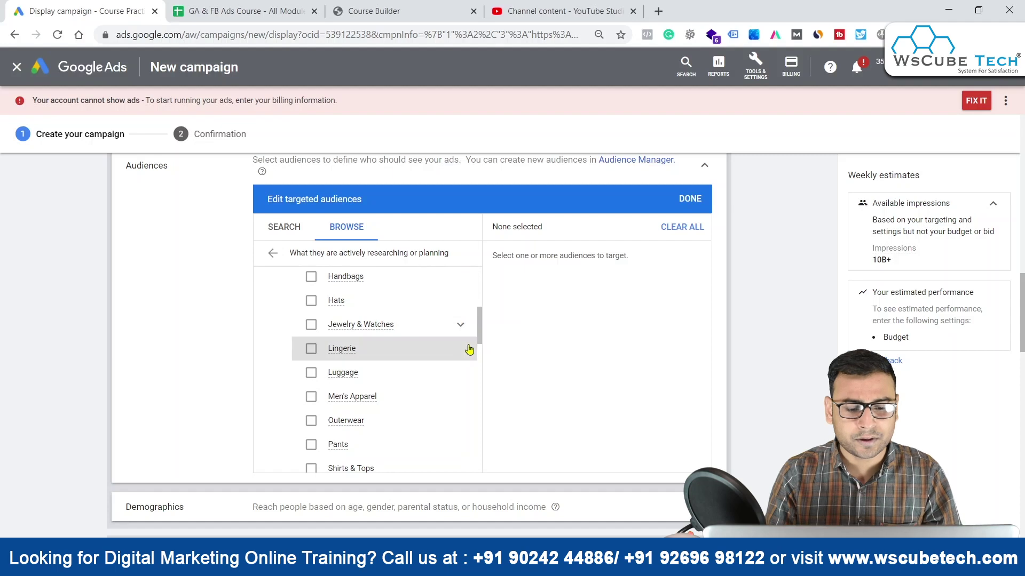
{"action": "scroll", "coordinate": [469, 350], "scroll_direction": "down", "scroll_amount": 3}
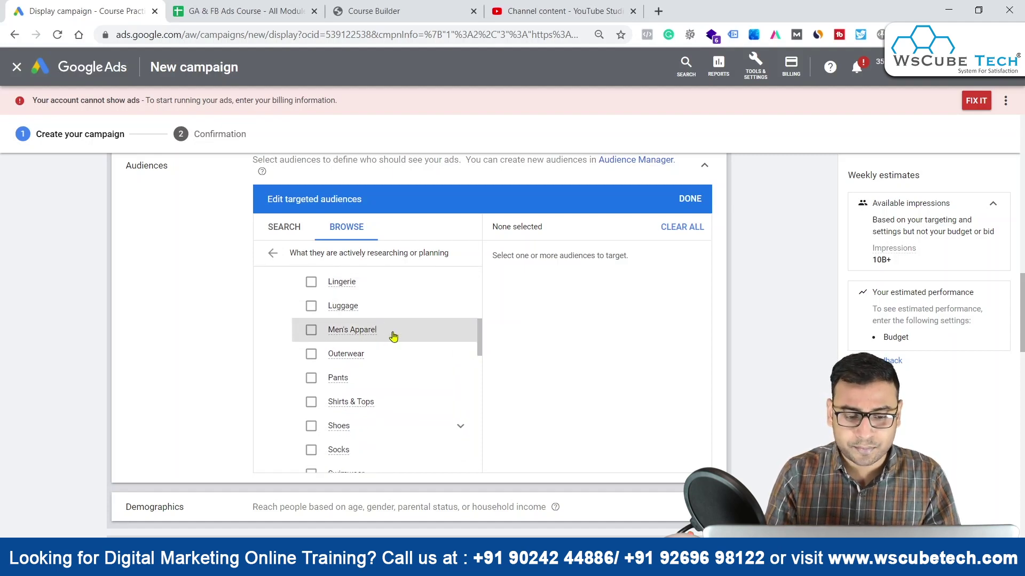
{"action": "scroll", "coordinate": [347, 347], "scroll_direction": "down", "scroll_amount": 3}
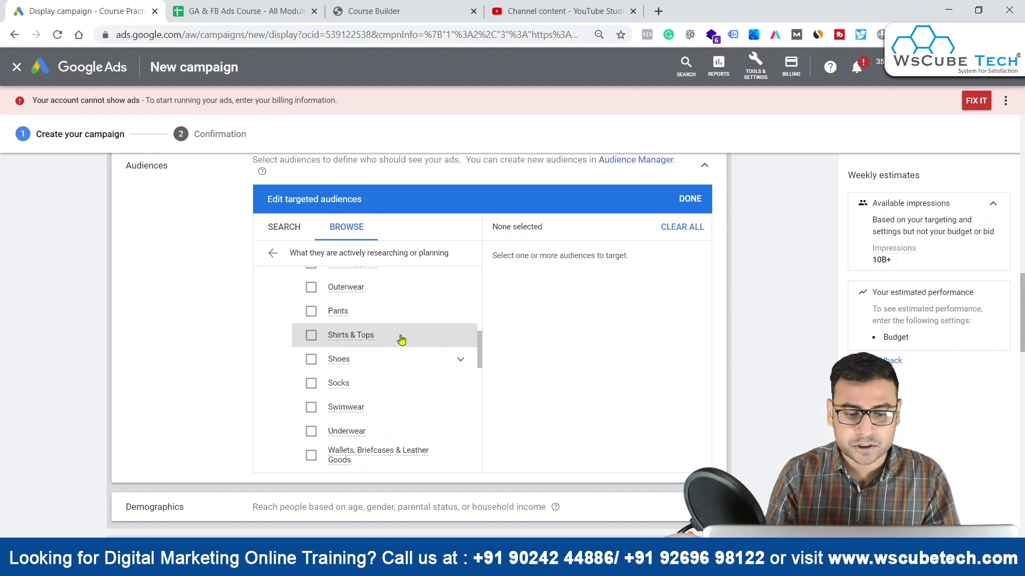
{"action": "left_click", "coordinate": [459, 360]}
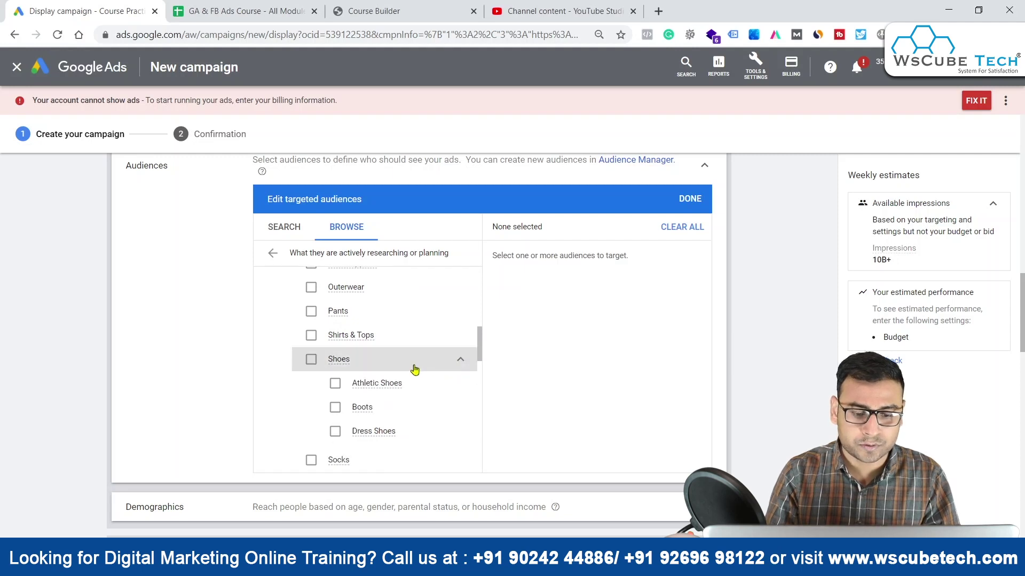
{"action": "left_click", "coordinate": [460, 358]}
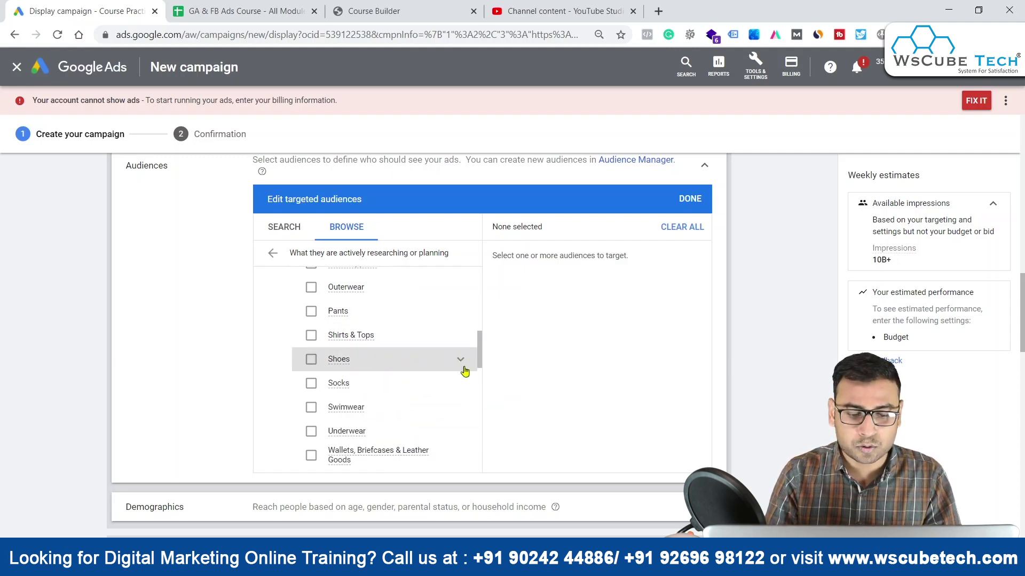
{"action": "scroll", "coordinate": [379, 339], "scroll_direction": "down", "scroll_amount": 2}
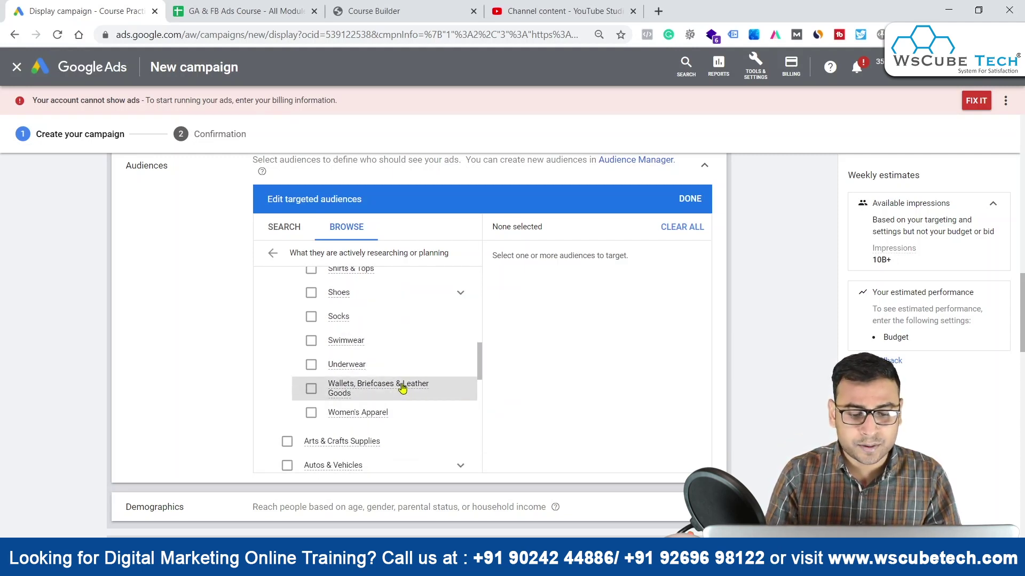
{"action": "scroll", "coordinate": [435, 394], "scroll_direction": "up", "scroll_amount": 8}
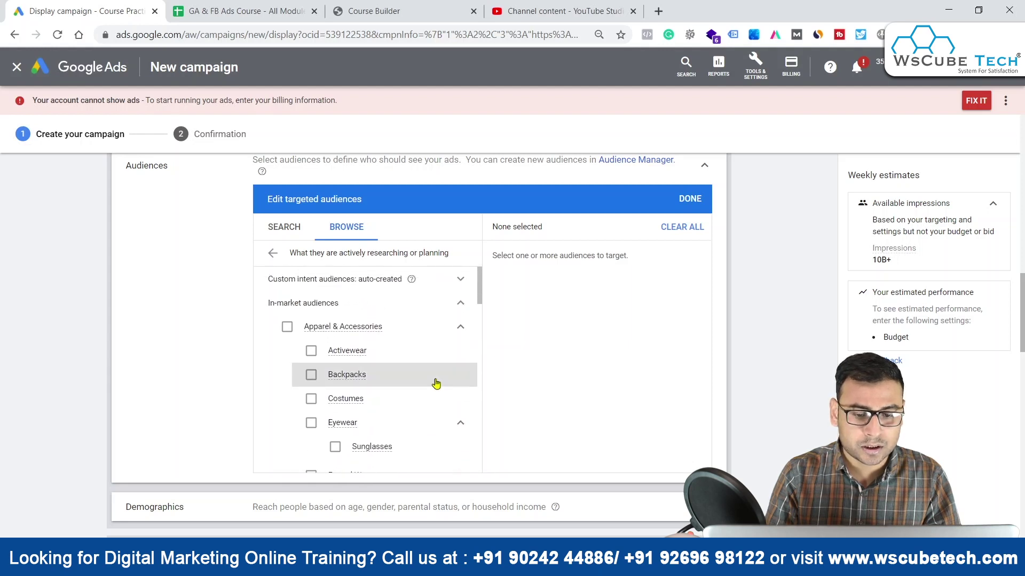
{"action": "left_click", "coordinate": [460, 327]}
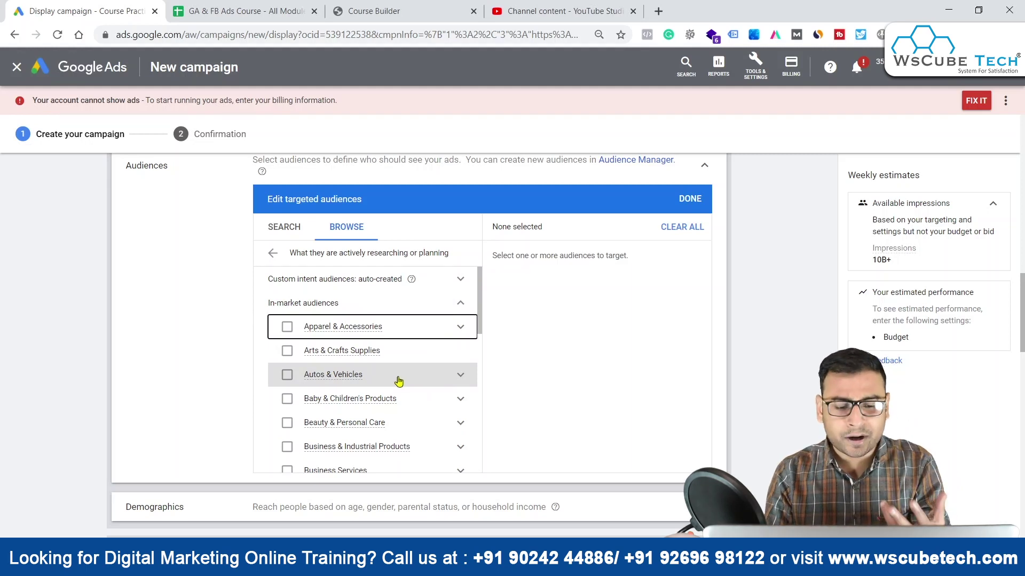
- Expand Autos & Vehicles and view the Baby & Children's Products audience details
{"action": "left_click", "coordinate": [458, 375]}
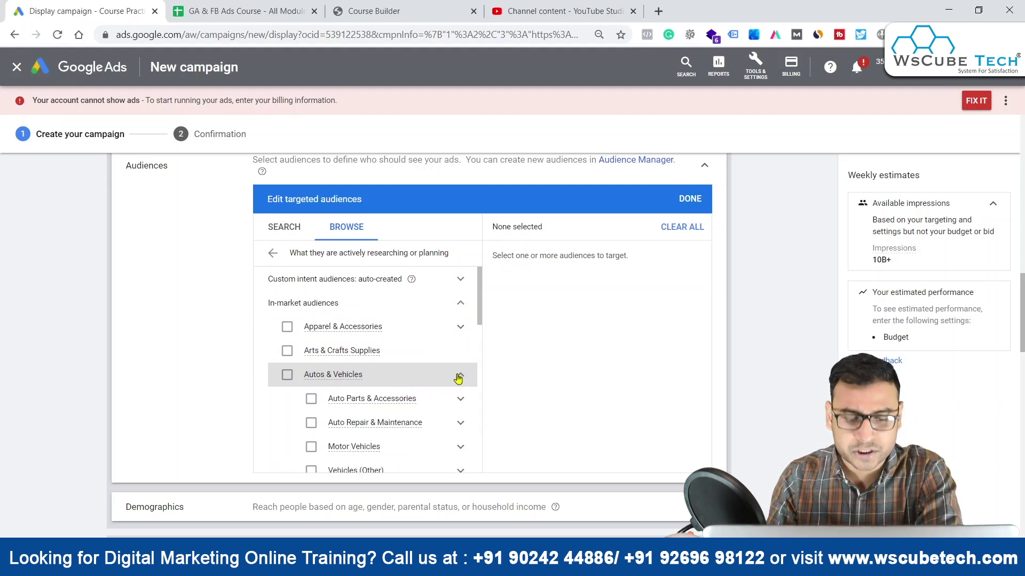
{"action": "scroll", "coordinate": [435, 387], "scroll_direction": "down", "scroll_amount": 1}
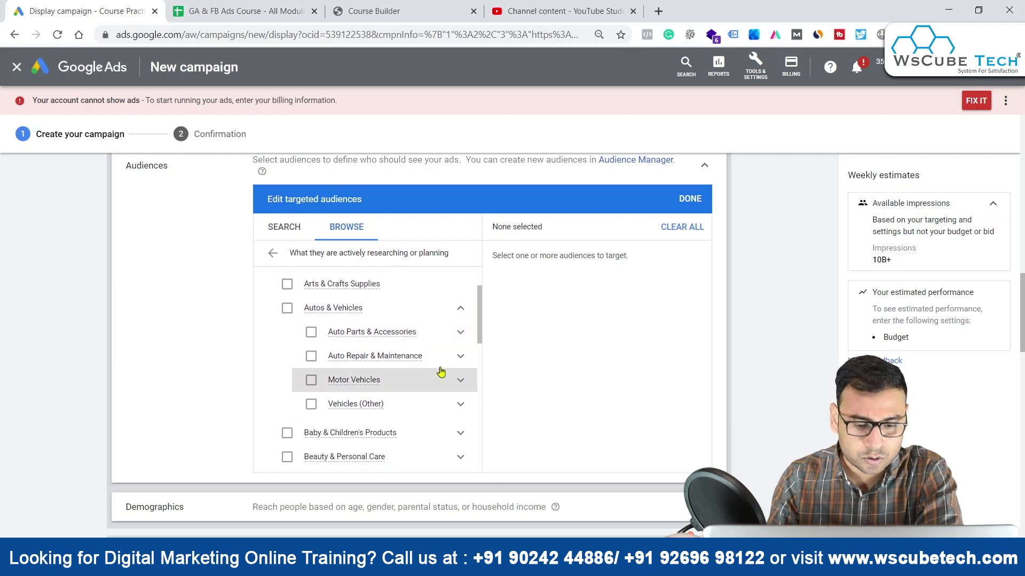
{"action": "scroll", "coordinate": [448, 374], "scroll_direction": "down", "scroll_amount": 2}
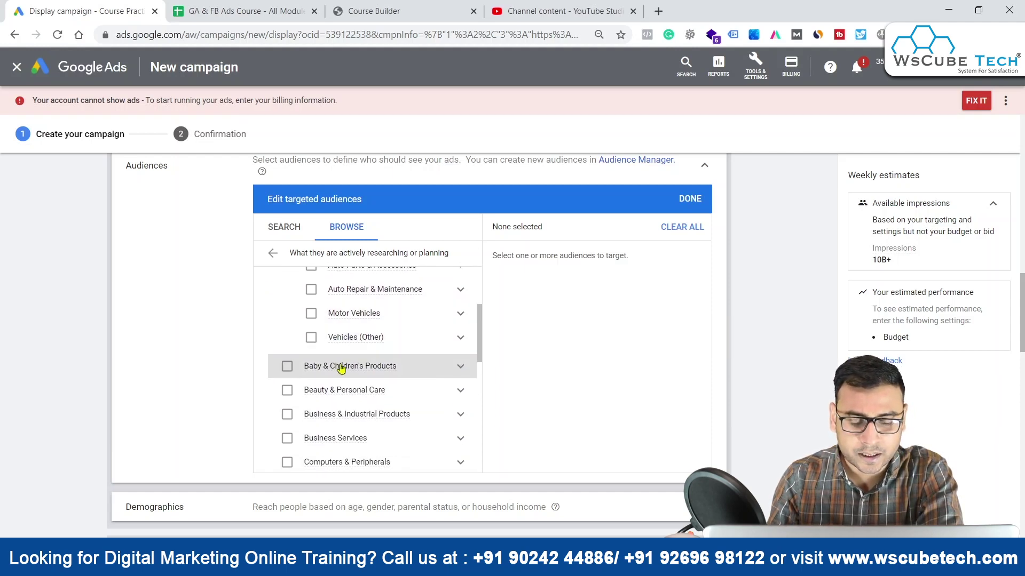
{"action": "left_click", "coordinate": [328, 375]}
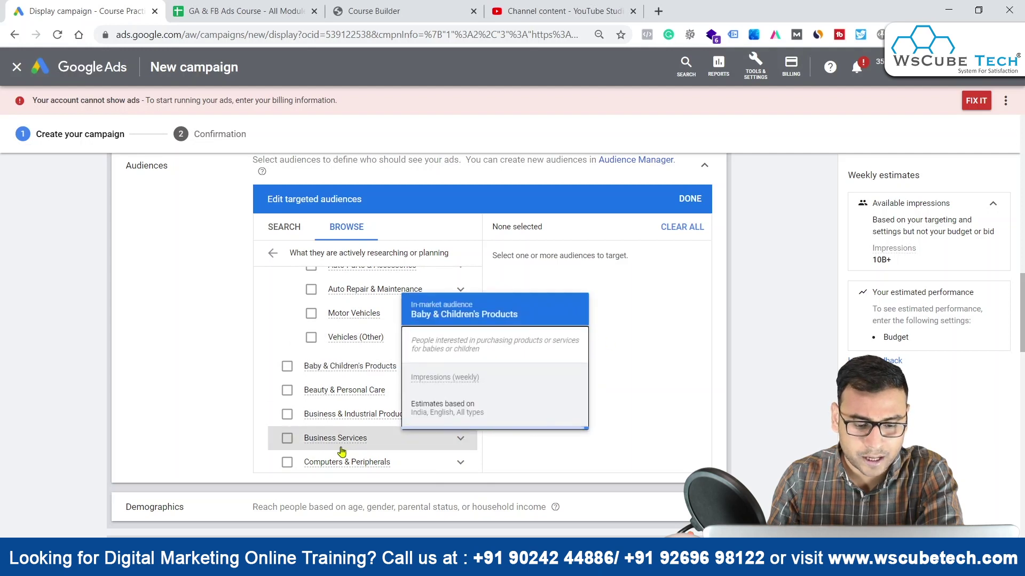
{"action": "scroll", "coordinate": [387, 416], "scroll_direction": "down", "scroll_amount": 1}
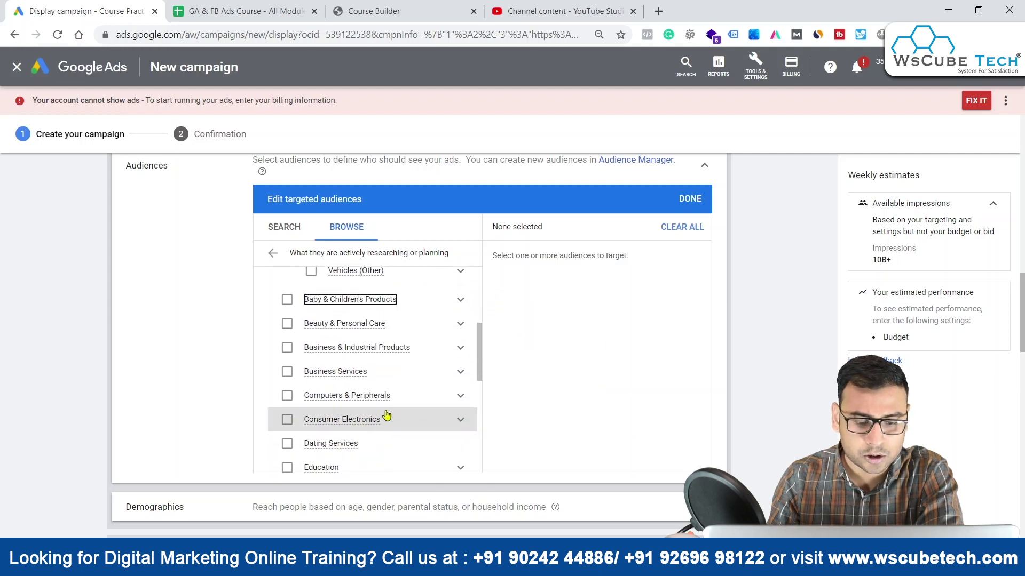
- Drill into Business Services > Advertising & Marketing Services down to SEO & SEM Services
{"action": "left_click", "coordinate": [459, 373]}
{"action": "scroll", "coordinate": [368, 347], "scroll_direction": "down", "scroll_amount": 1}
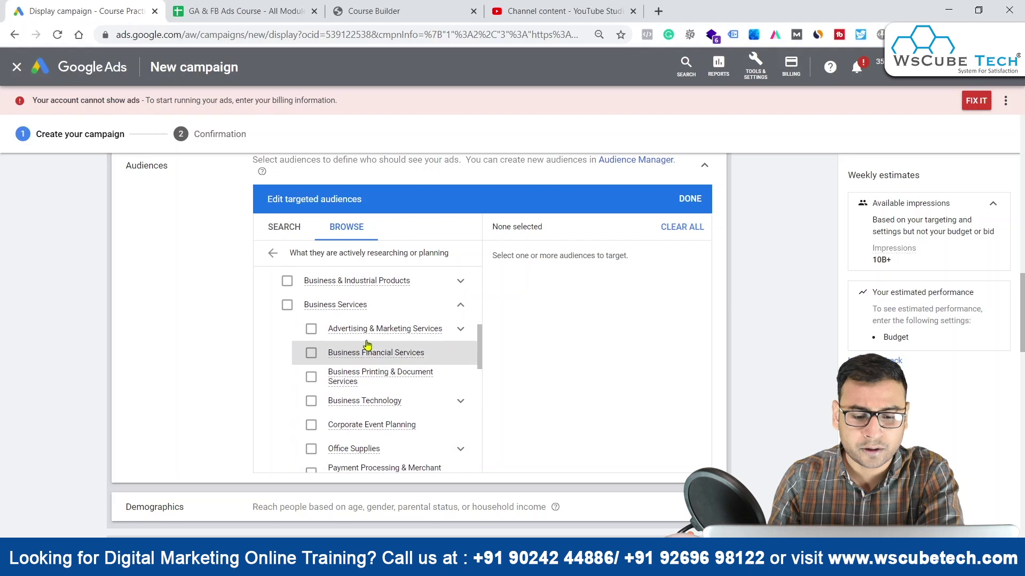
{"action": "left_click", "coordinate": [458, 329]}
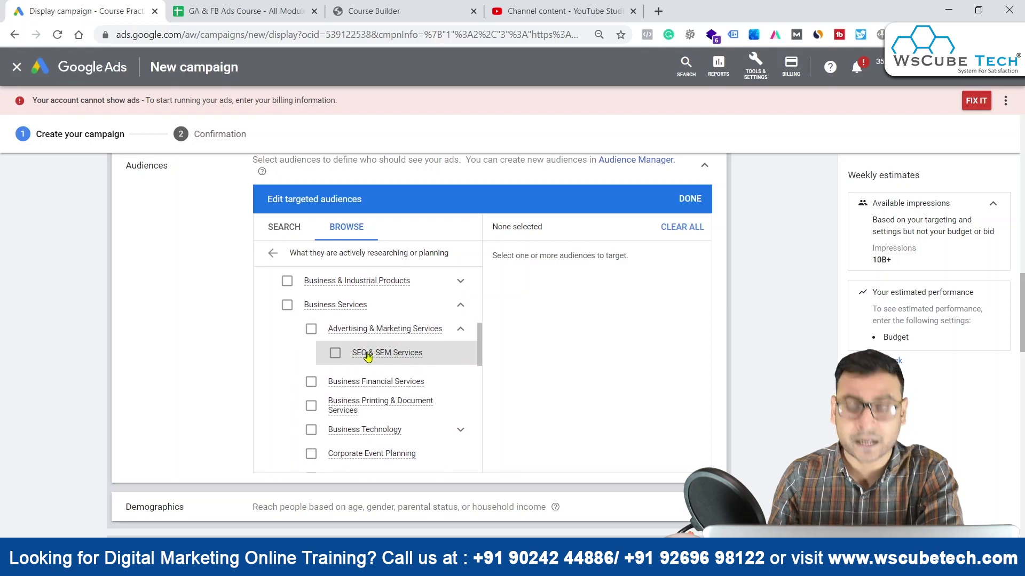
{"action": "mouse_move", "coordinate": [368, 357]}
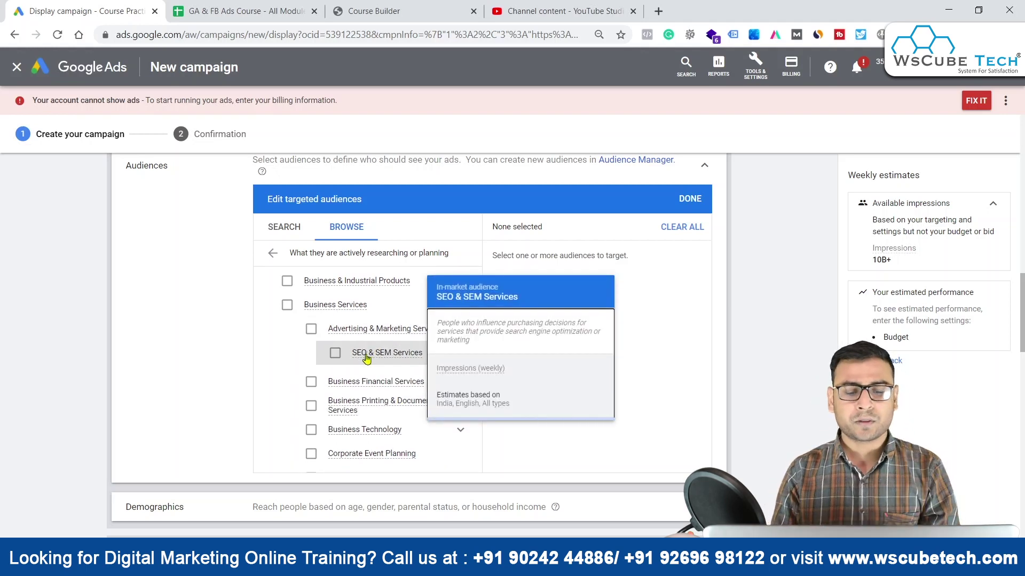
{"action": "left_click", "coordinate": [368, 354]}
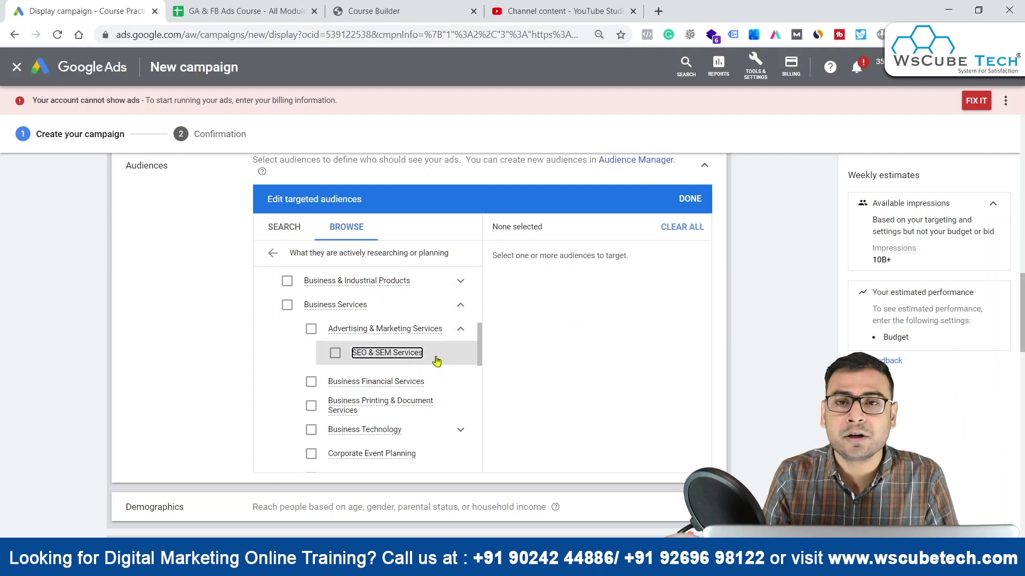
- Scroll down and expand the Education in-market subcategories
{"action": "scroll", "coordinate": [476, 390], "scroll_direction": "down", "scroll_amount": 2}
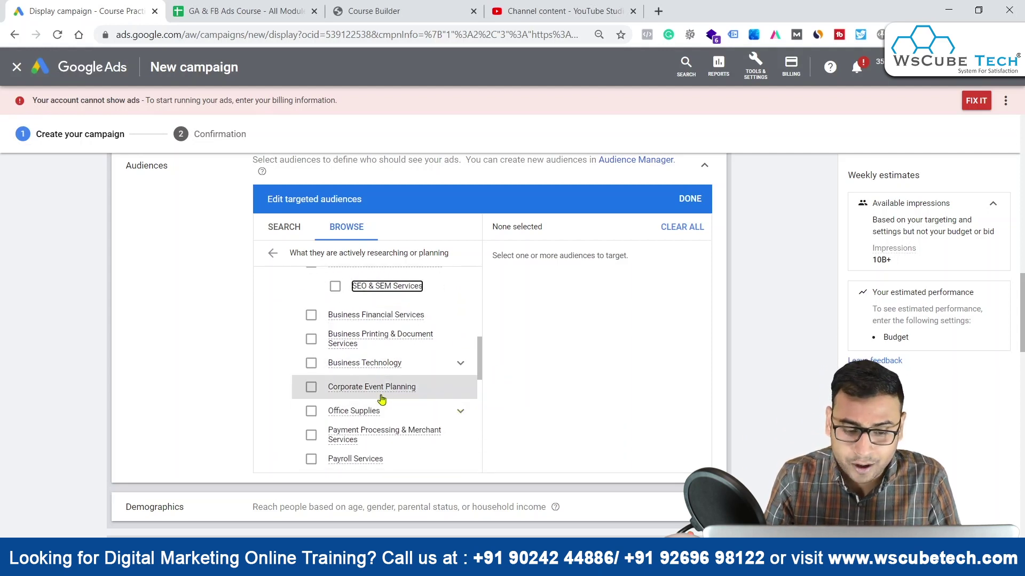
{"action": "scroll", "coordinate": [473, 382], "scroll_direction": "down", "scroll_amount": 4}
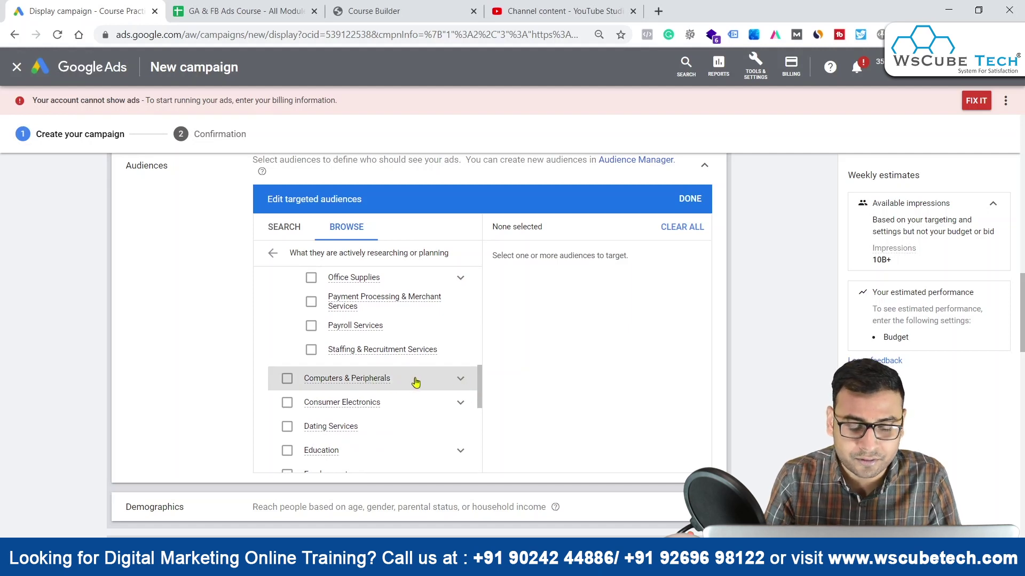
{"action": "scroll", "coordinate": [439, 381], "scroll_direction": "down", "scroll_amount": 2}
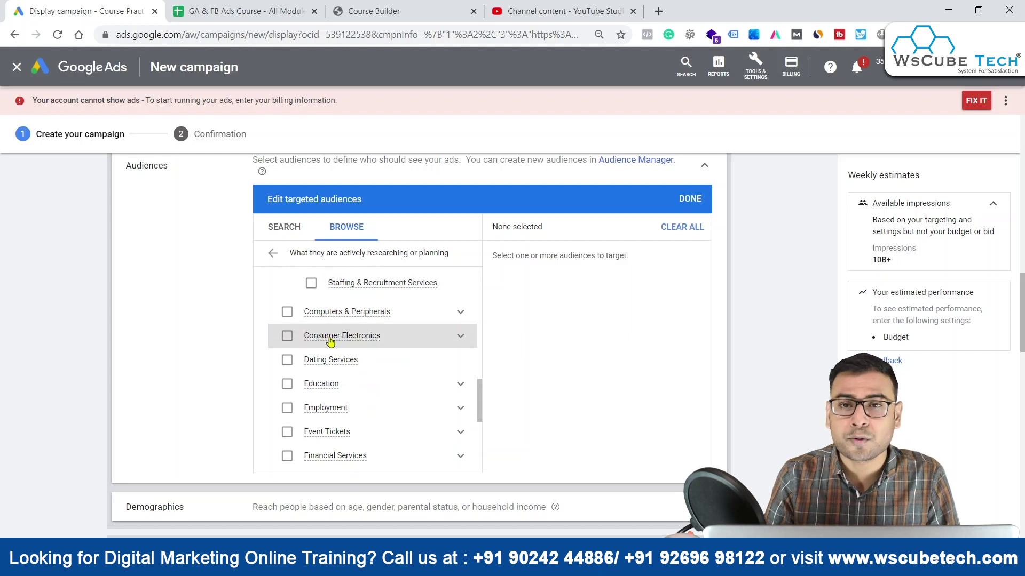
{"action": "mouse_move", "coordinate": [330, 342]}
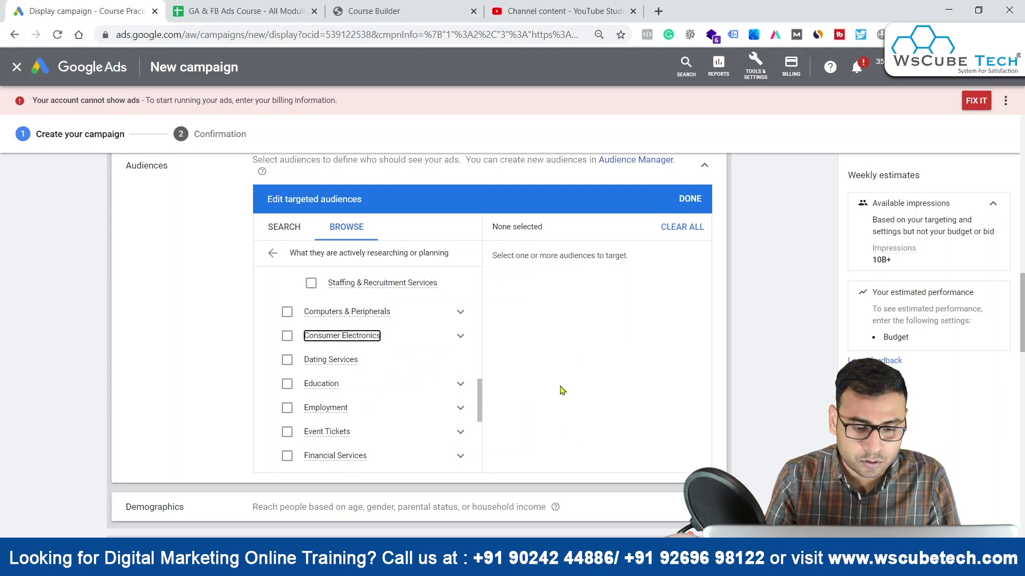
{"action": "left_click", "coordinate": [460, 384]}
- Expand Post-Secondary Education to browse its subgroups, then collapse it
{"action": "scroll", "coordinate": [403, 381], "scroll_direction": "down", "scroll_amount": 1}
{"action": "mouse_move", "coordinate": [341, 371]}
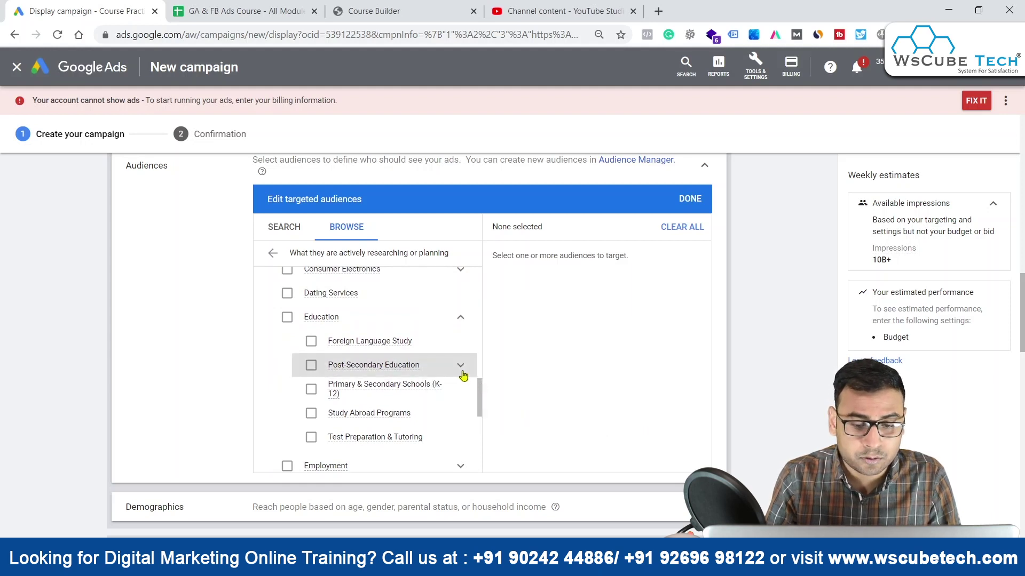
{"action": "left_click", "coordinate": [460, 365]}
{"action": "scroll", "coordinate": [484, 390], "scroll_direction": "down", "scroll_amount": 1}
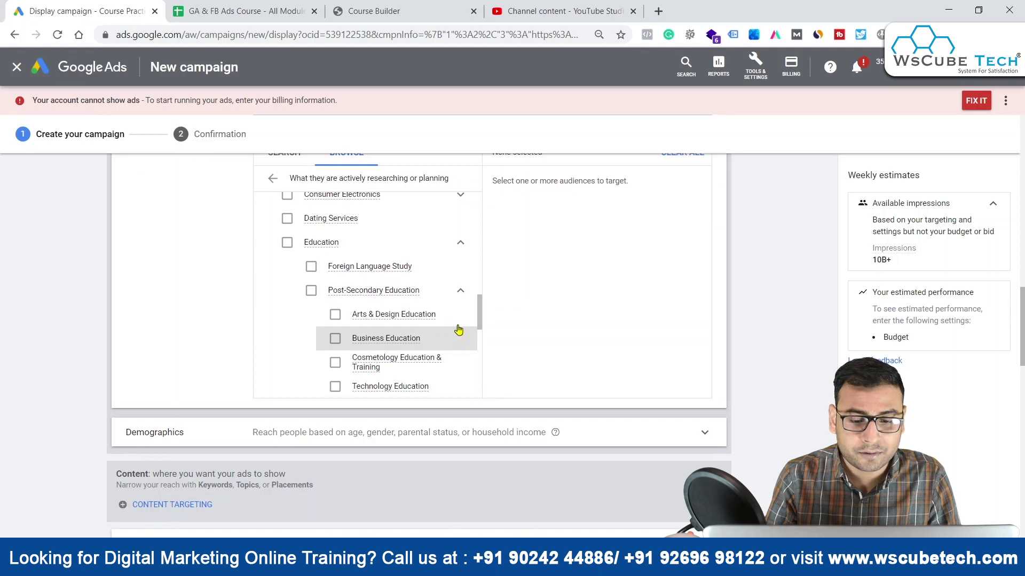
{"action": "scroll", "coordinate": [455, 272], "scroll_direction": "down", "scroll_amount": 1}
{"action": "scroll", "coordinate": [579, 326], "scroll_direction": "down", "scroll_amount": 1}
{"action": "scroll", "coordinate": [579, 327], "scroll_direction": "up", "scroll_amount": 2}
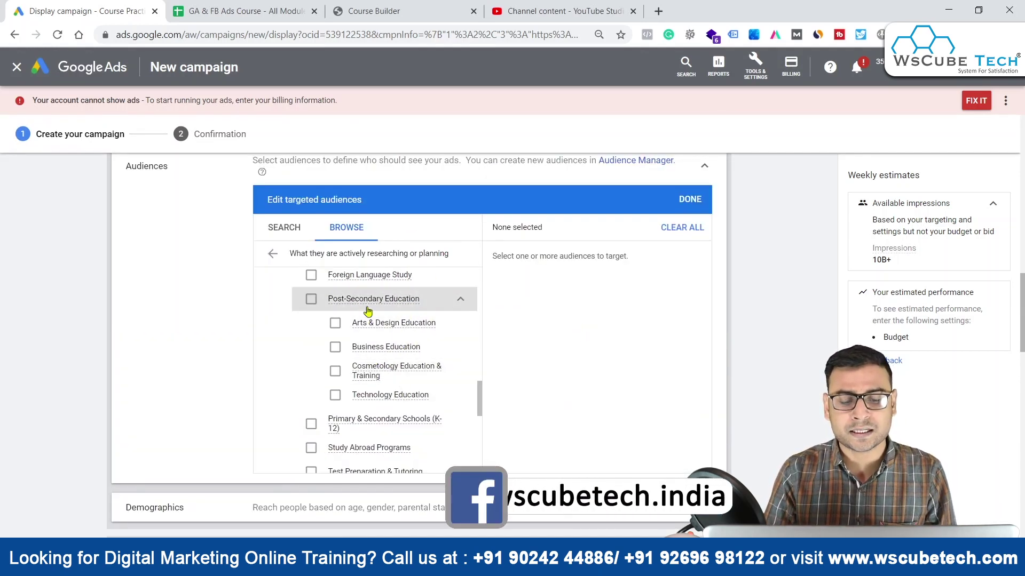
{"action": "left_click", "coordinate": [461, 299]}
{"action": "scroll", "coordinate": [457, 320], "scroll_direction": "up", "scroll_amount": 2}
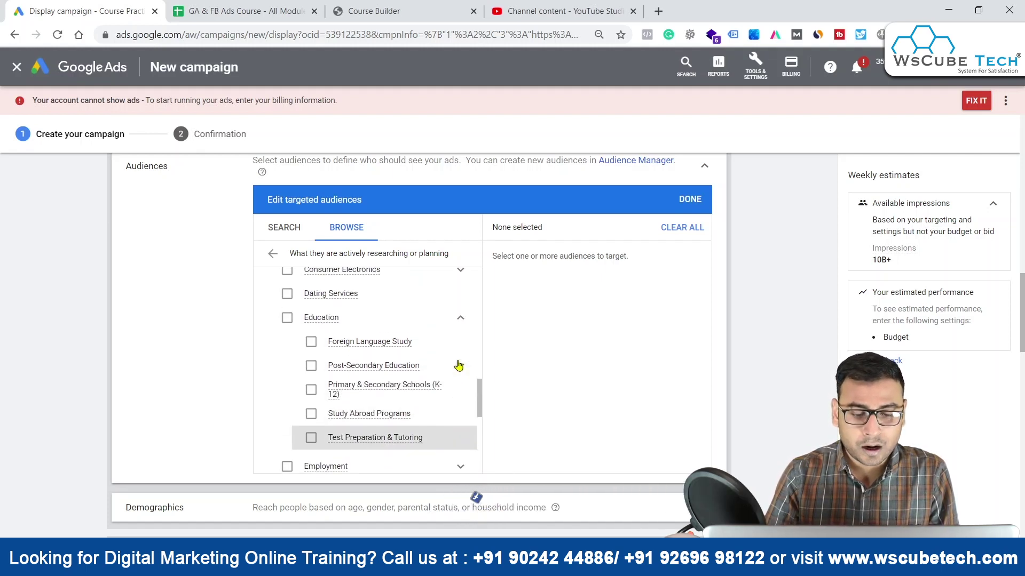
- Collapse Education, expand and collapse Employment, then scroll down to Real Estate through Telecom
{"action": "left_click", "coordinate": [459, 319]}
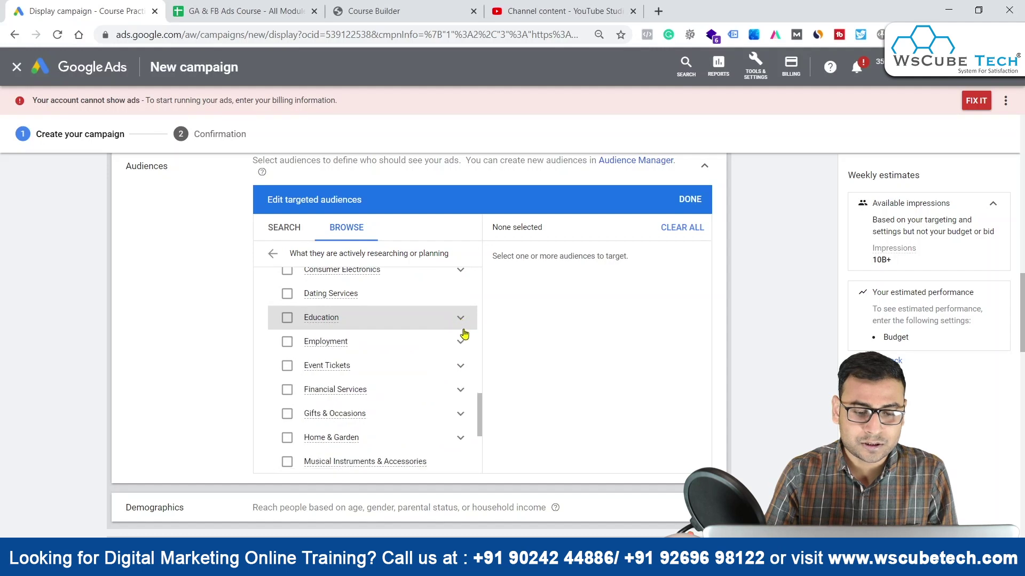
{"action": "left_click", "coordinate": [329, 318]}
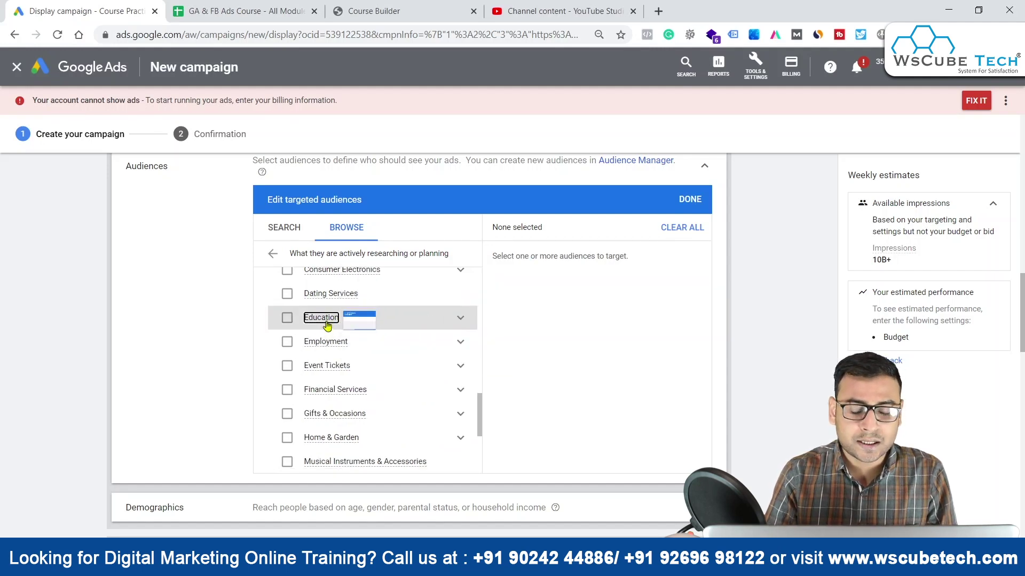
{"action": "left_click", "coordinate": [460, 344]}
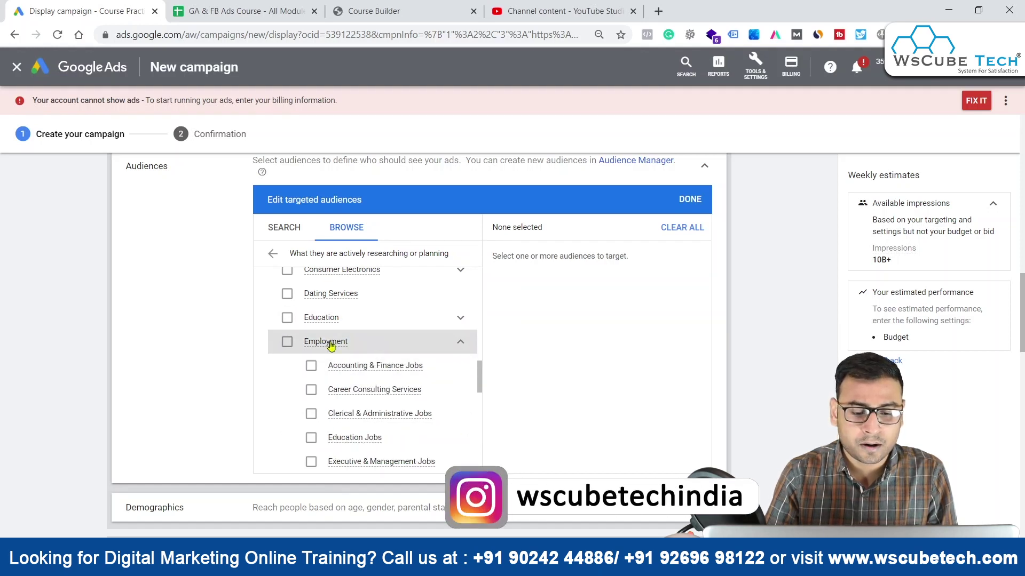
{"action": "left_click", "coordinate": [459, 343]}
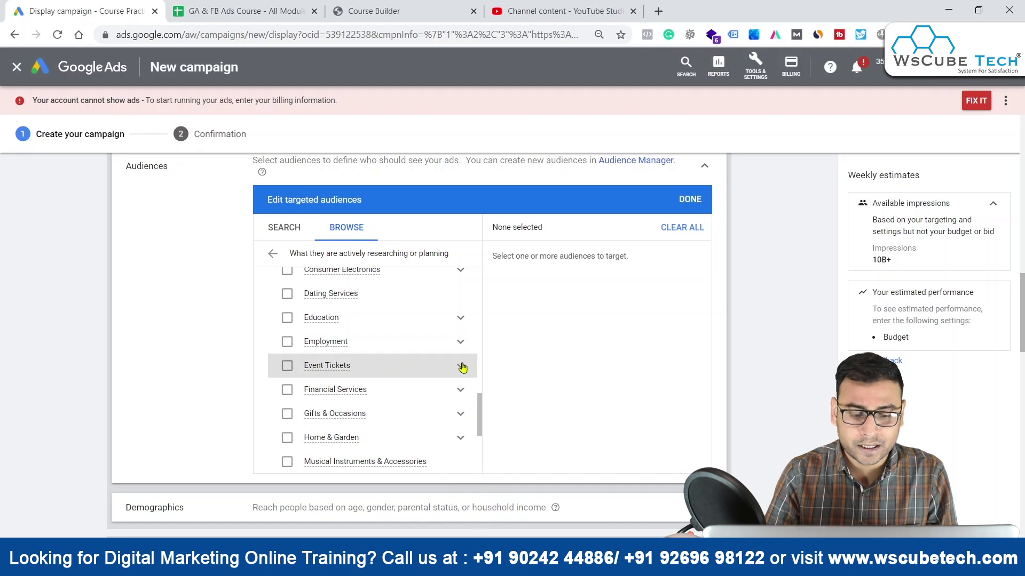
{"action": "scroll", "coordinate": [566, 344], "scroll_direction": "down", "scroll_amount": 1}
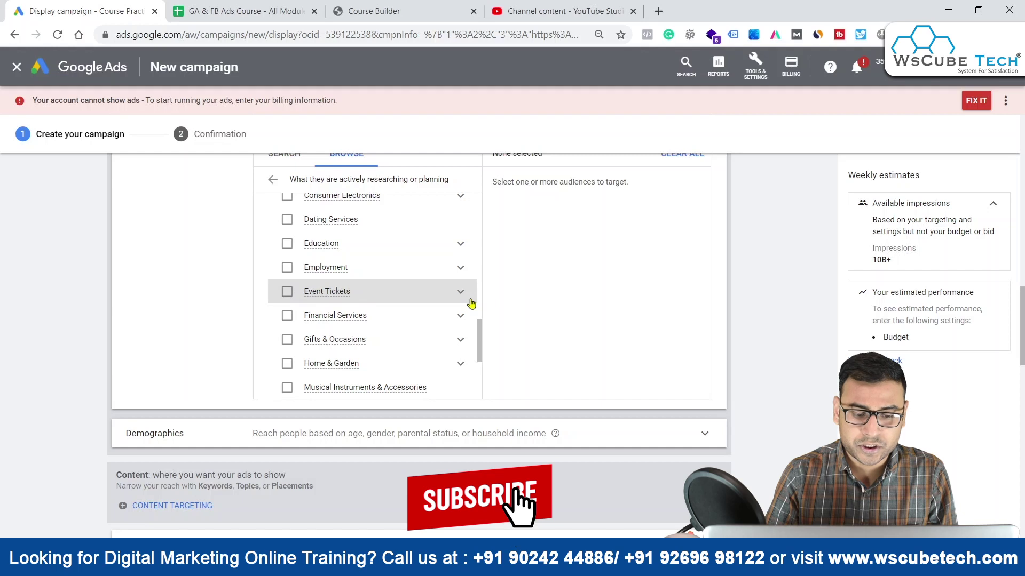
{"action": "scroll", "coordinate": [432, 268], "scroll_direction": "down", "scroll_amount": 1}
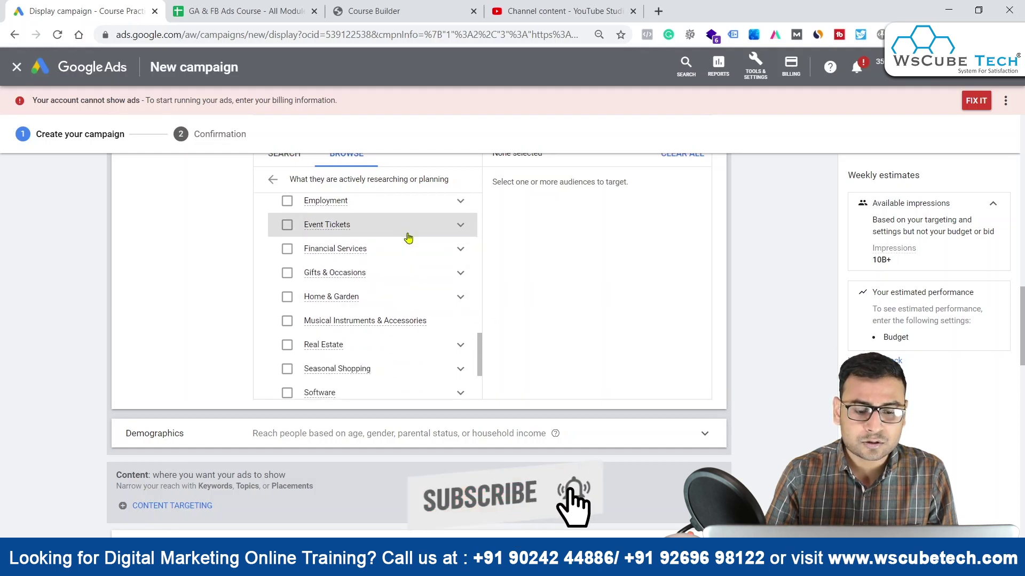
{"action": "scroll", "coordinate": [450, 323], "scroll_direction": "down", "scroll_amount": 1}
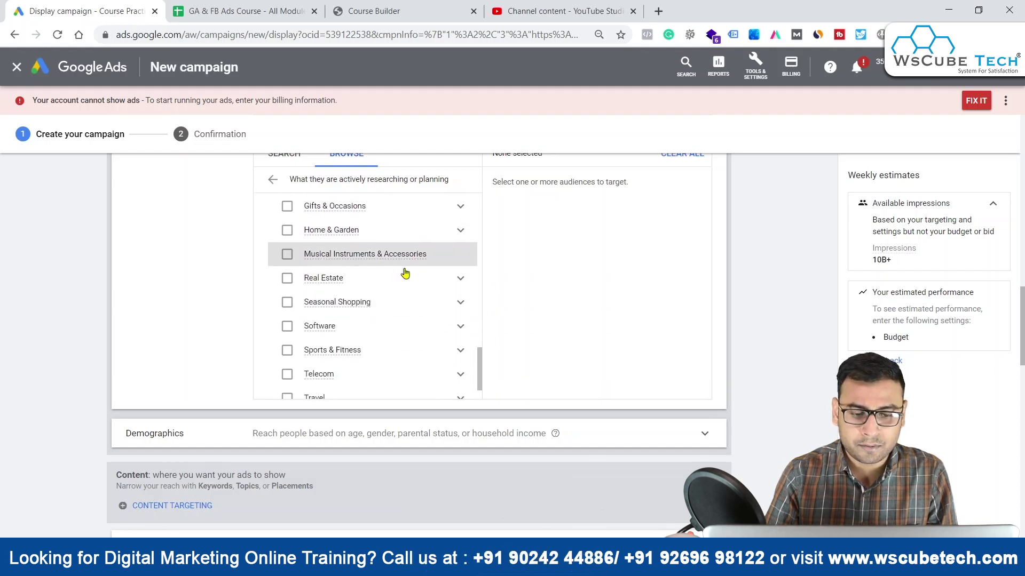
- Expand Real Estate > Commercial Properties to show properties for rent and for sale
{"action": "left_click", "coordinate": [454, 280]}
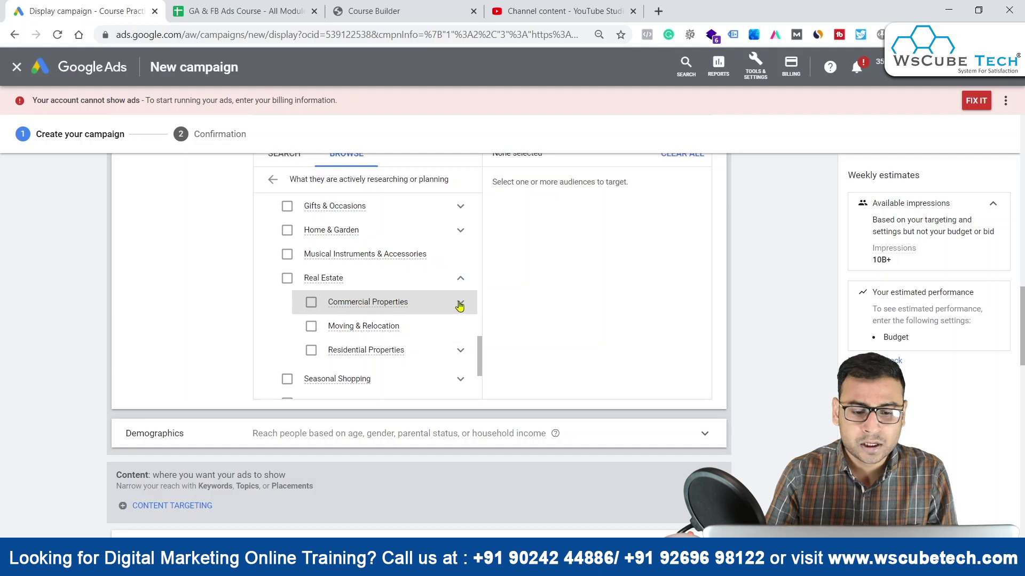
{"action": "left_click", "coordinate": [460, 304]}
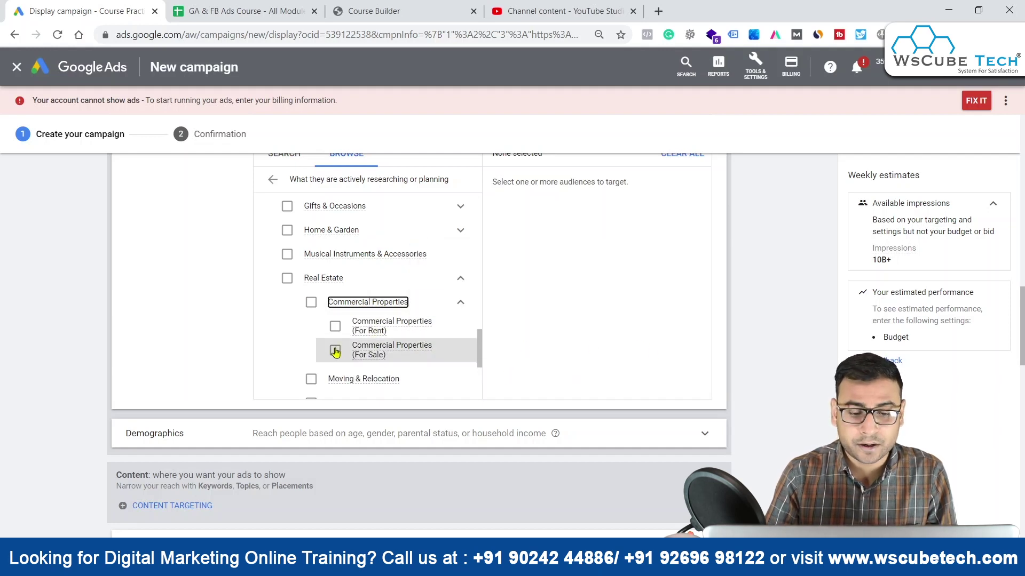
{"action": "scroll", "coordinate": [376, 347], "scroll_direction": "down", "scroll_amount": 1}
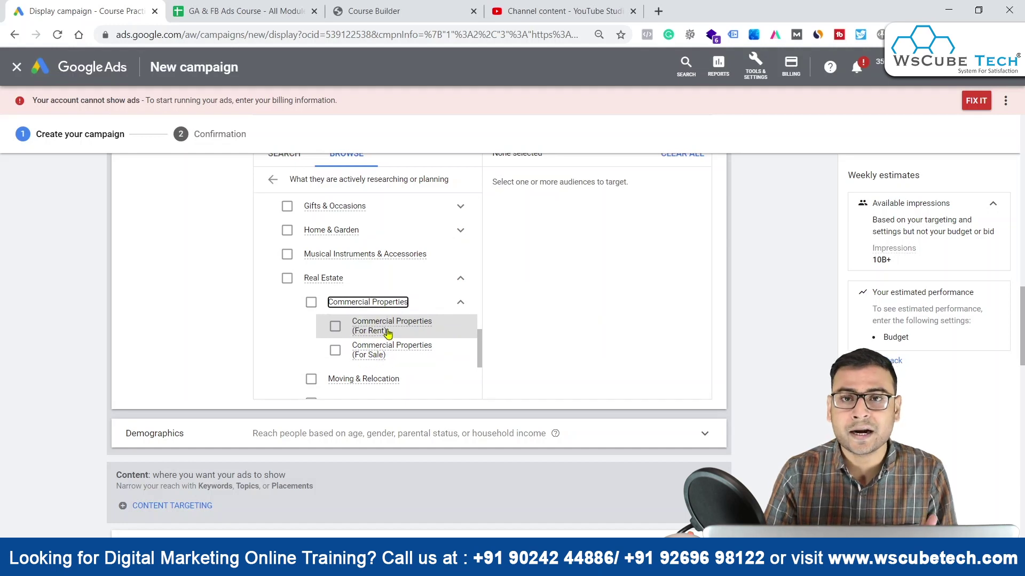
{"action": "left_click", "coordinate": [380, 261]}
{"action": "mouse_move", "coordinate": [384, 316]}
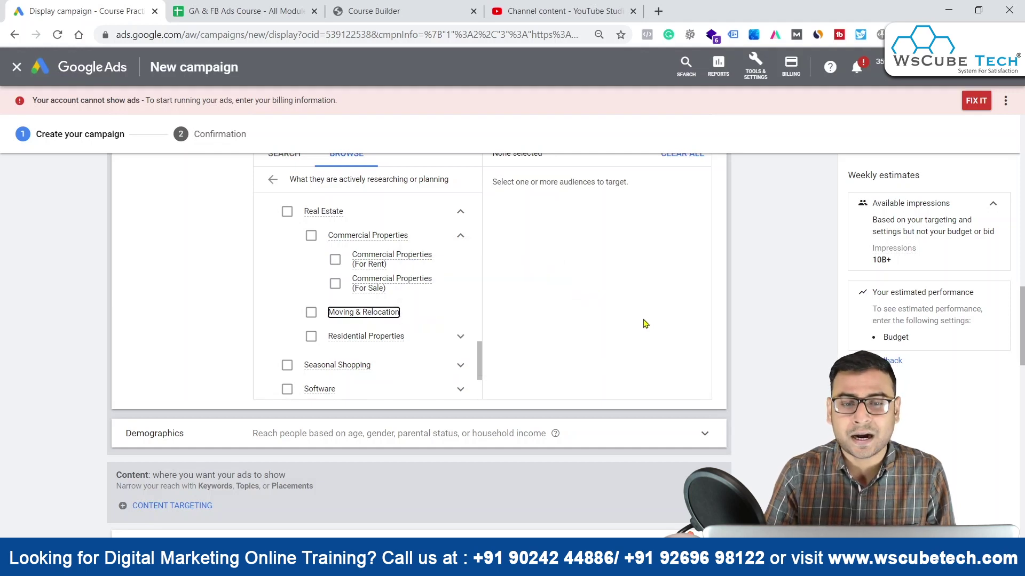
{"action": "scroll", "coordinate": [427, 333], "scroll_direction": "down", "scroll_amount": 1}
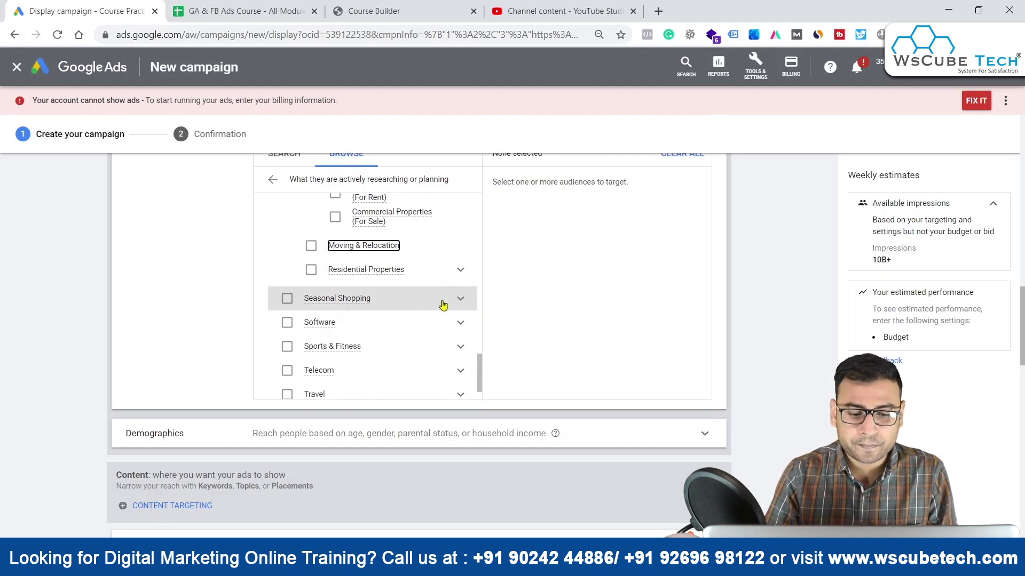
{"action": "scroll", "coordinate": [465, 320], "scroll_direction": "down", "scroll_amount": 1}
{"action": "mouse_move", "coordinate": [432, 316]}
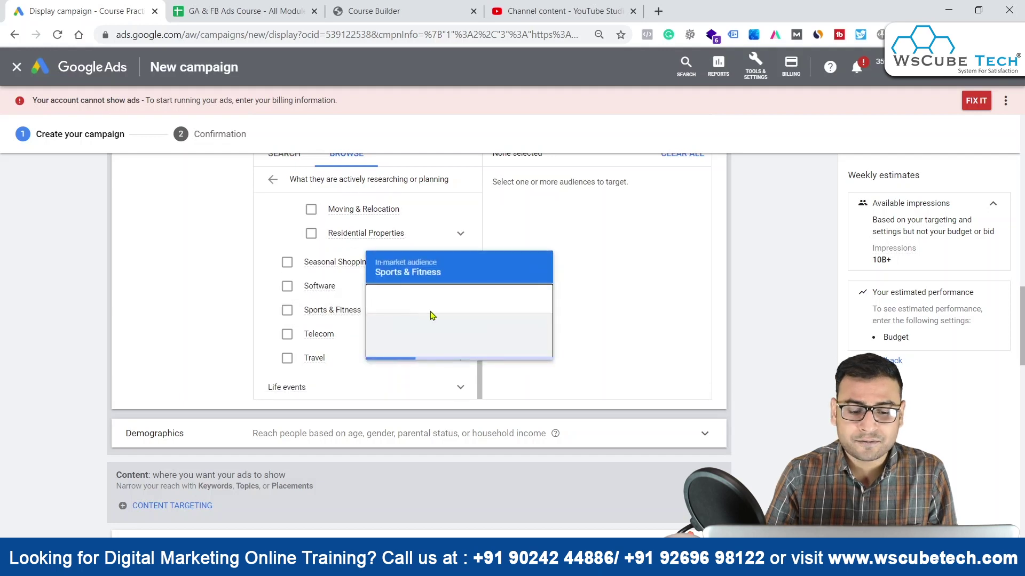
- Expand Travel, browse its subgroups from Air Travel to Cruises, then collapse it
{"action": "left_click", "coordinate": [458, 359]}
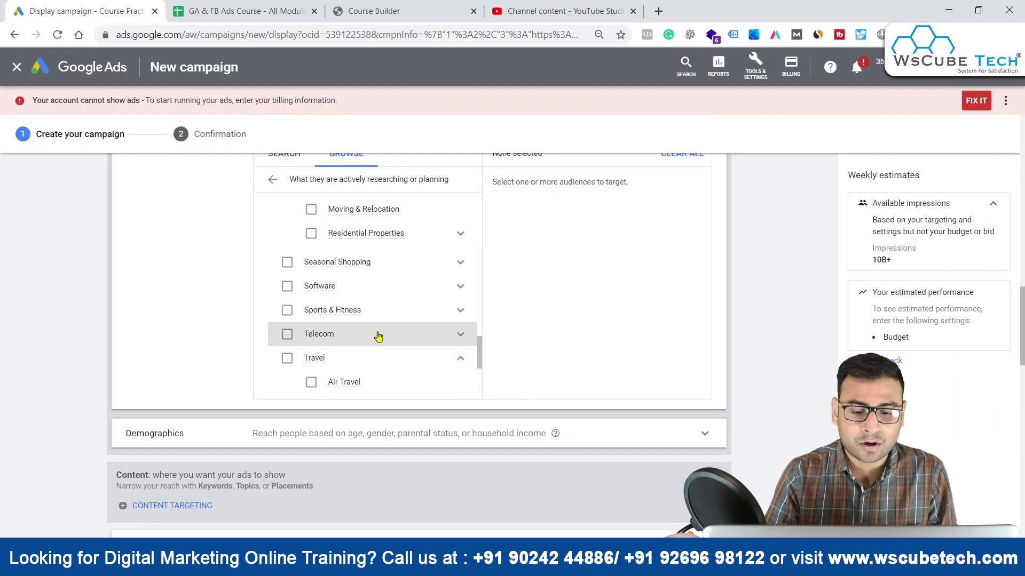
{"action": "scroll", "coordinate": [395, 313], "scroll_direction": "down", "scroll_amount": 1}
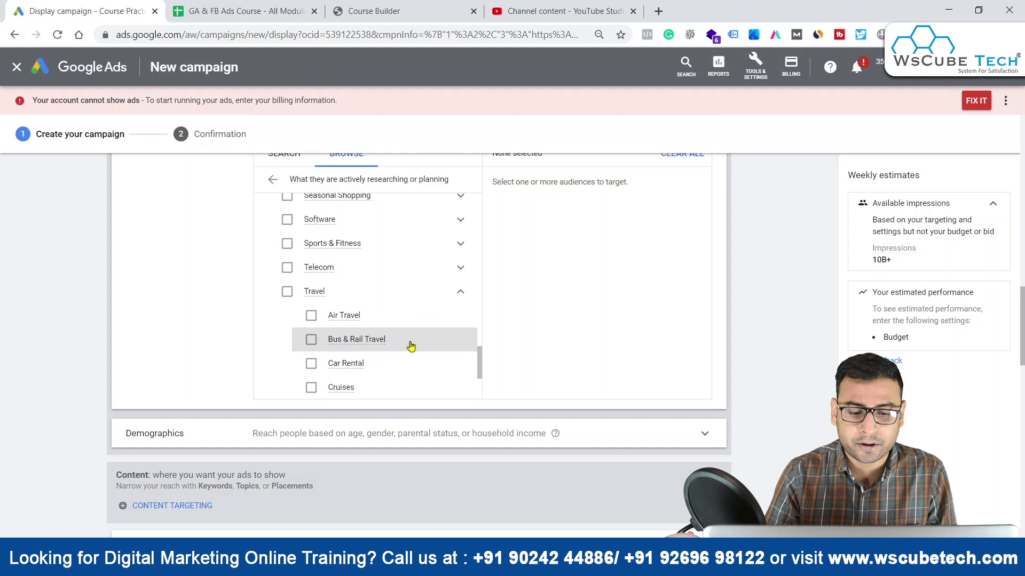
{"action": "scroll", "coordinate": [544, 337], "scroll_direction": "down", "scroll_amount": 1}
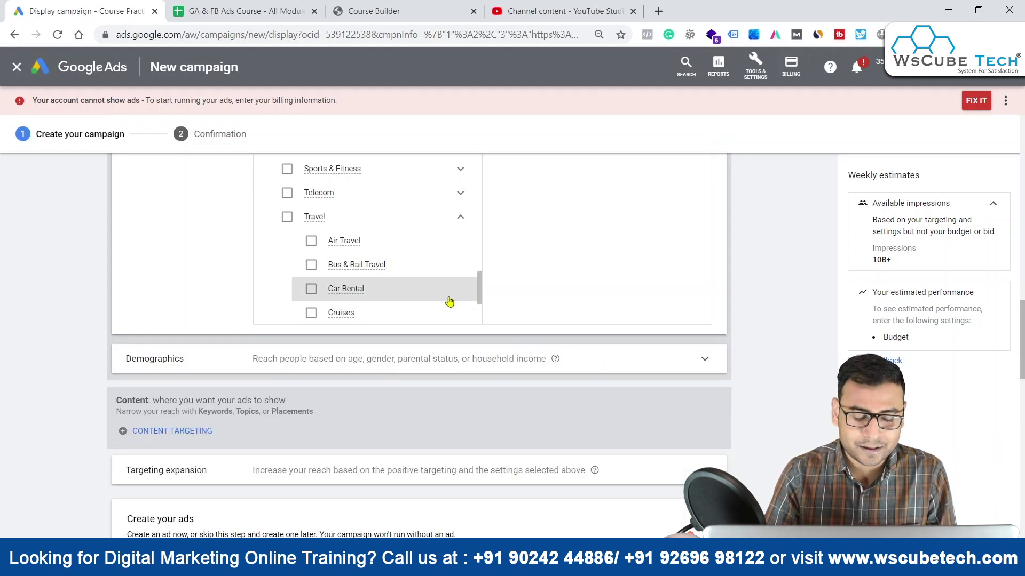
{"action": "left_click", "coordinate": [459, 219]}
{"action": "scroll", "coordinate": [496, 298], "scroll_direction": "up", "scroll_amount": 2}
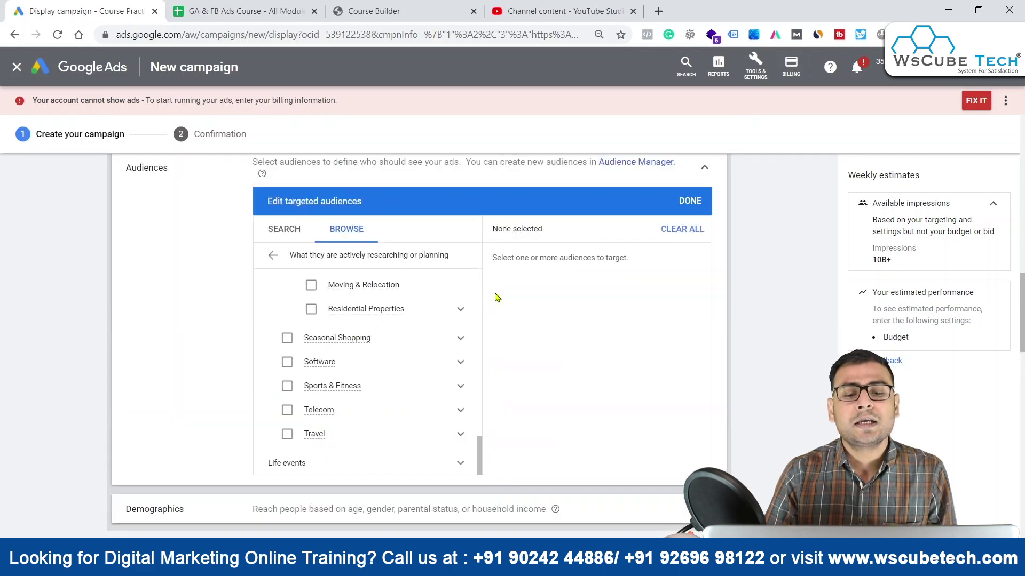
- Reopen researching-or-planning categories, collapse In-market audiences and expand Life events, Business Creation through Retirement
{"action": "scroll", "coordinate": [496, 298], "scroll_direction": "up", "scroll_amount": 3}
{"action": "left_click", "coordinate": [273, 406]}
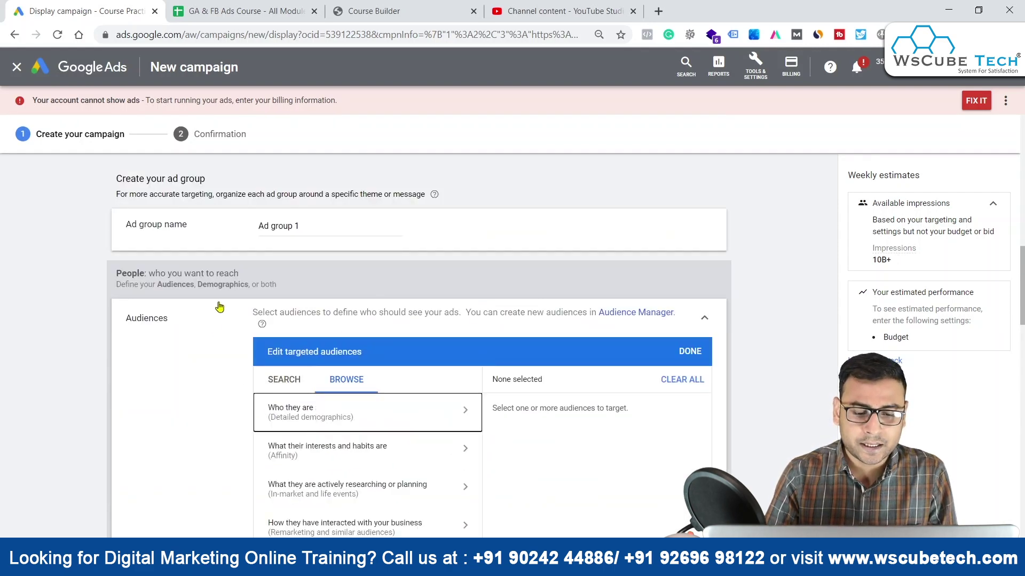
{"action": "scroll", "coordinate": [534, 368], "scroll_direction": "down", "scroll_amount": 1}
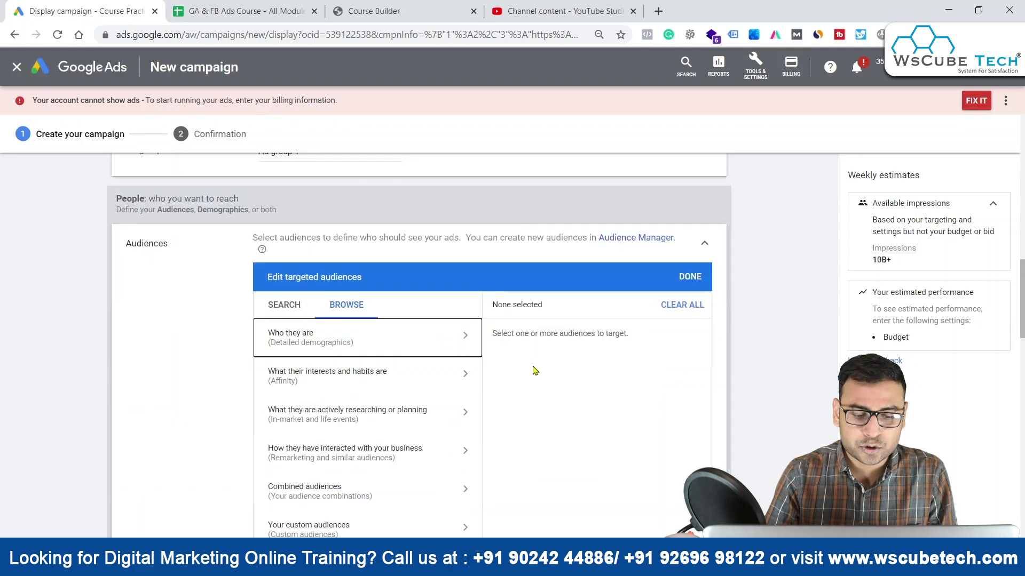
{"action": "left_click", "coordinate": [338, 415]}
{"action": "scroll", "coordinate": [487, 389], "scroll_direction": "down", "scroll_amount": 1}
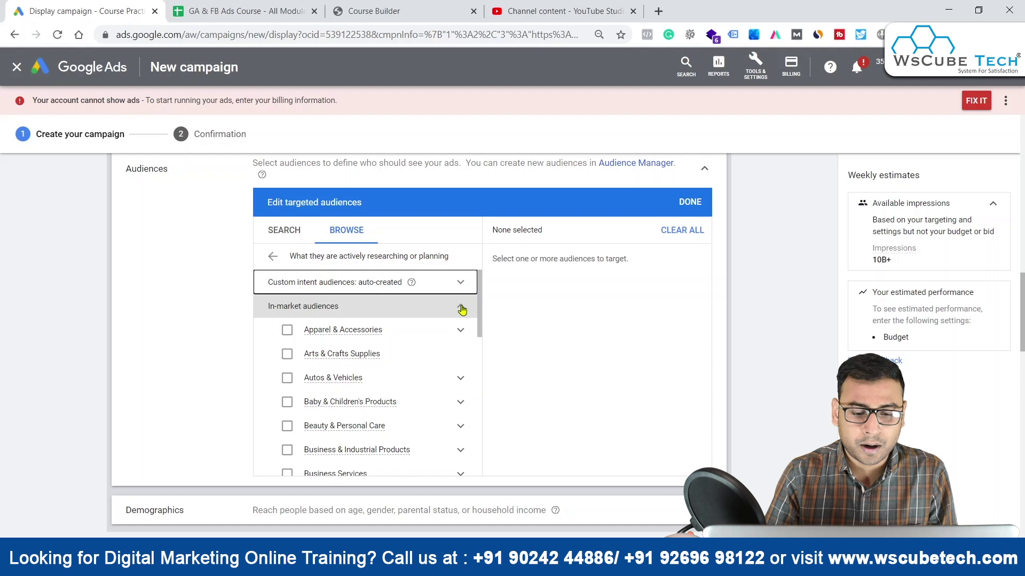
{"action": "left_click", "coordinate": [459, 308]}
{"action": "left_click", "coordinate": [318, 330]}
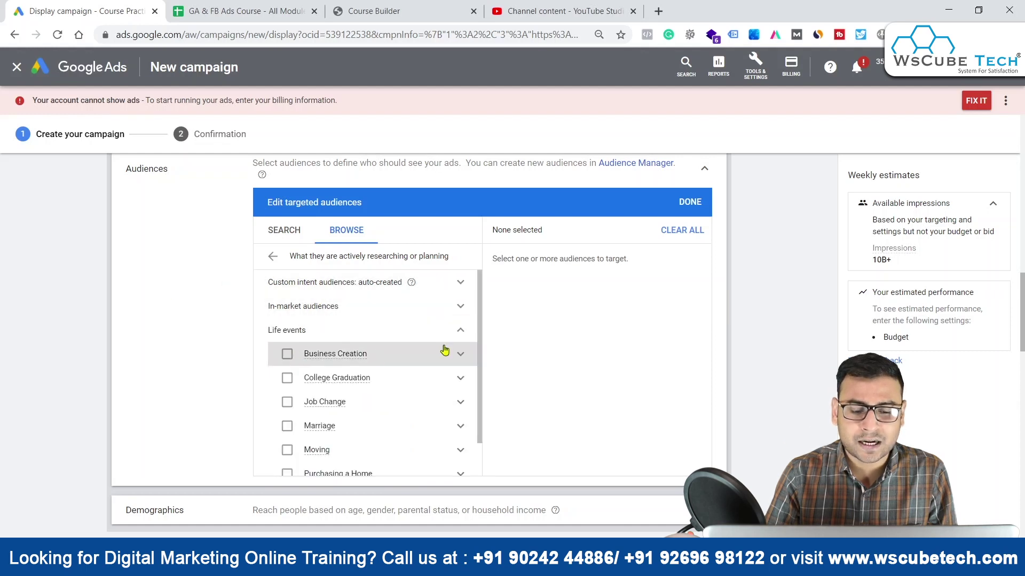
{"action": "scroll", "coordinate": [445, 350], "scroll_direction": "down", "scroll_amount": 1}
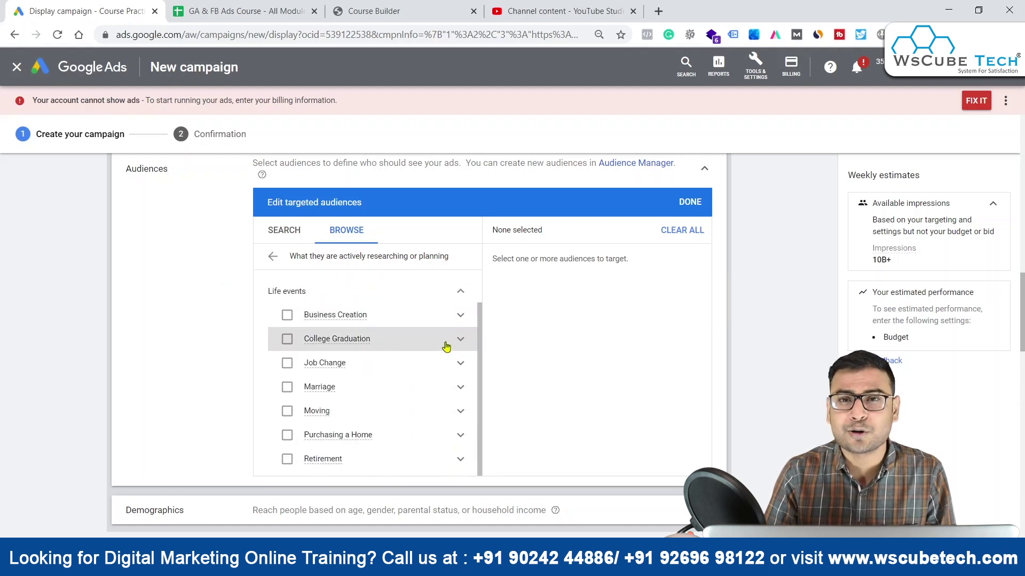